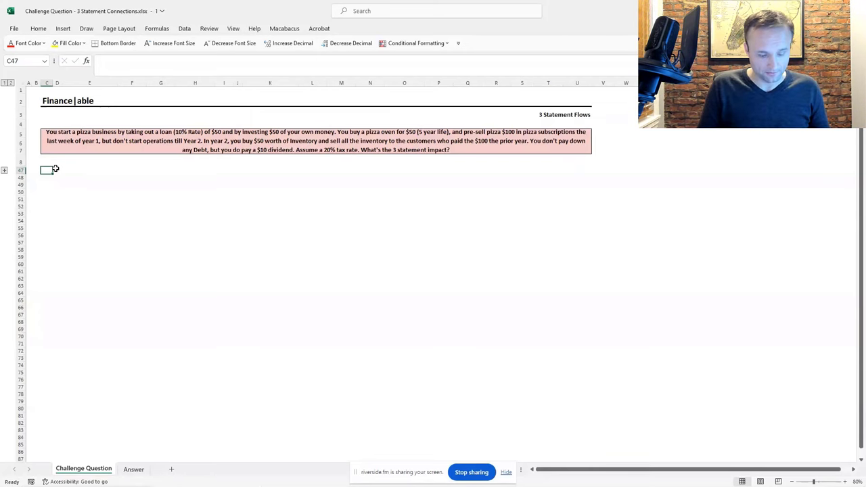
Expand the collapsed row group to show the income statement, balance sheet and cash flow statement.
{"action": "key", "text": "alt+a"}
{"action": "key", "text": "j"}
Enter -10 as the Year 1 D&A Expense in the income statement.
{"action": "key", "text": "Up"}
{"action": "key", "text": "Up"}
{"action": "key", "text": "Up"}
{"action": "key", "text": "Up"}
{"action": "key", "text": "Up"}
{"action": "key", "text": "Up"}
{"action": "key", "text": "Up"}
{"action": "key", "text": "Up"}
{"action": "key", "text": "Up"}
{"action": "key", "text": "Up"}
{"action": "key", "text": "Up"}
{"action": "key", "text": "Up"}
{"action": "key", "text": "Up"}
{"action": "key", "text": "Up"}
{"action": "key", "text": "Up"}
{"action": "key", "text": "Up"}
{"action": "key", "text": "Up"}
{"action": "key", "text": "Up"}
{"action": "key", "text": "Up"}
{"action": "key", "text": "Up"}
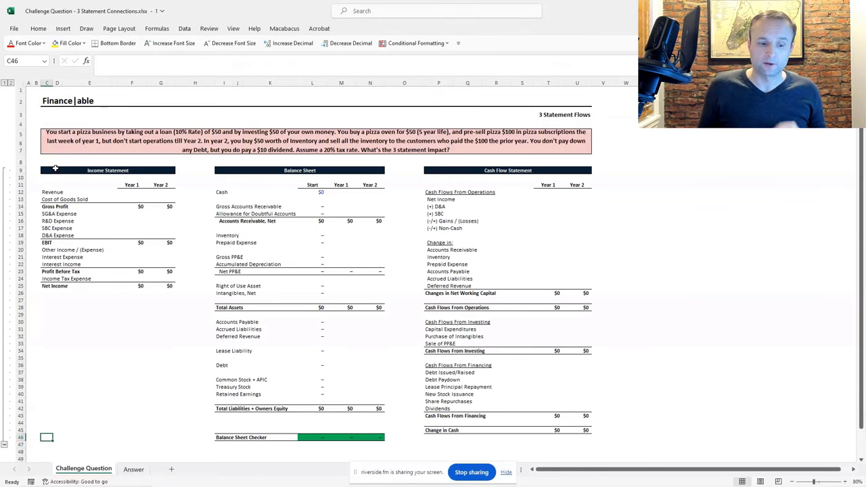
{"action": "key", "text": "Right"}
{"action": "key", "text": "Right"}
{"action": "key", "text": "Right"}
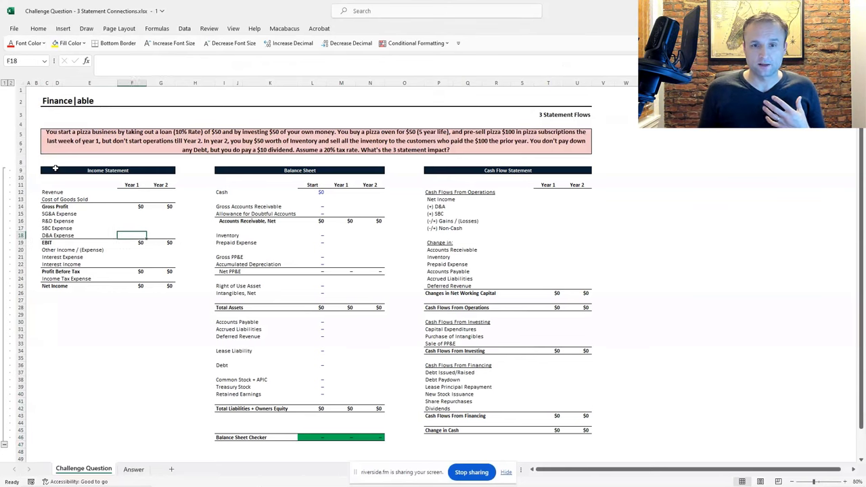
{"action": "key", "text": "Up"}
{"action": "key", "text": "Up"}
{"action": "key", "text": "Up"}
{"action": "key", "text": "Up"}
{"action": "key", "text": "Up"}
{"action": "key", "text": "Up"}
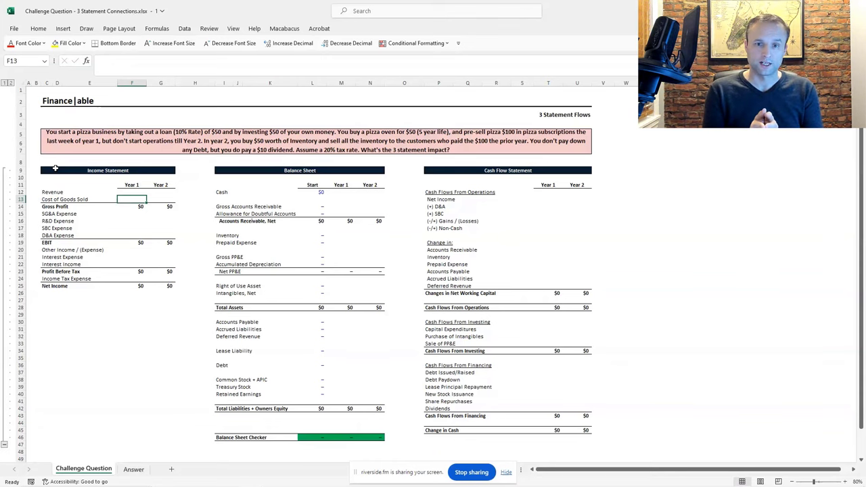
{"action": "key", "text": "Down"}
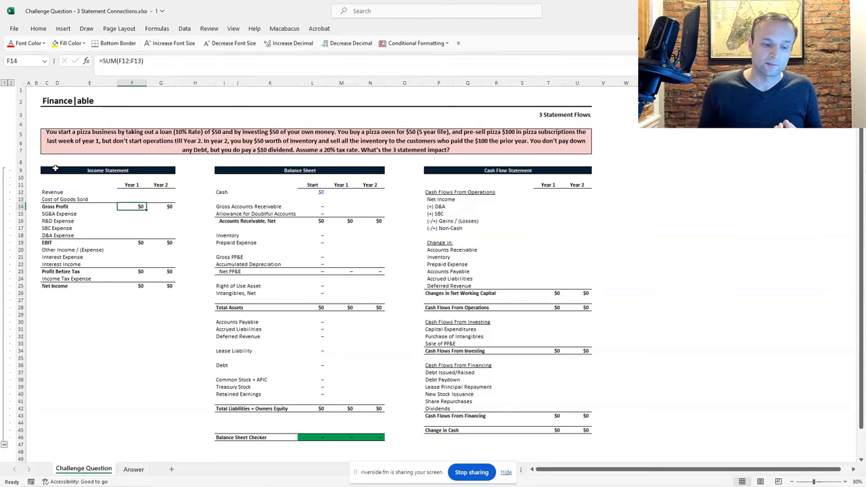
{"action": "key", "text": "Down"}
{"action": "key", "text": "Down"}
{"action": "key", "text": "Down"}
{"action": "key", "text": "Down"}
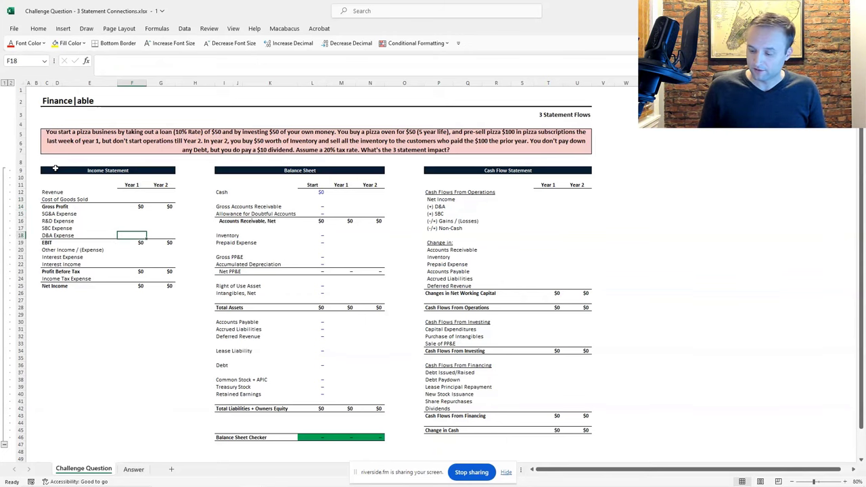
{"action": "type", "text": "-10"}
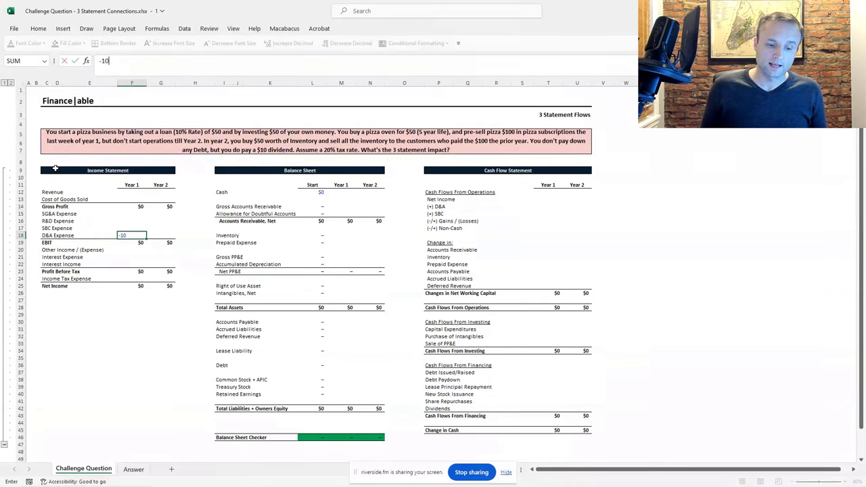
{"action": "key", "text": "ctrl+Return"}
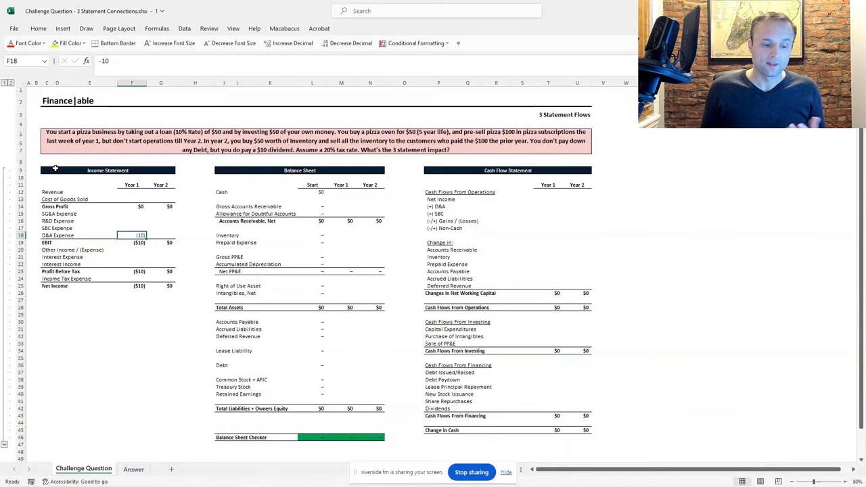
Enter -5 as the Year 1 Interest Expense in the income statement.
{"action": "key", "text": "Down"}
{"action": "key", "text": "Down"}
{"action": "key", "text": "Down"}
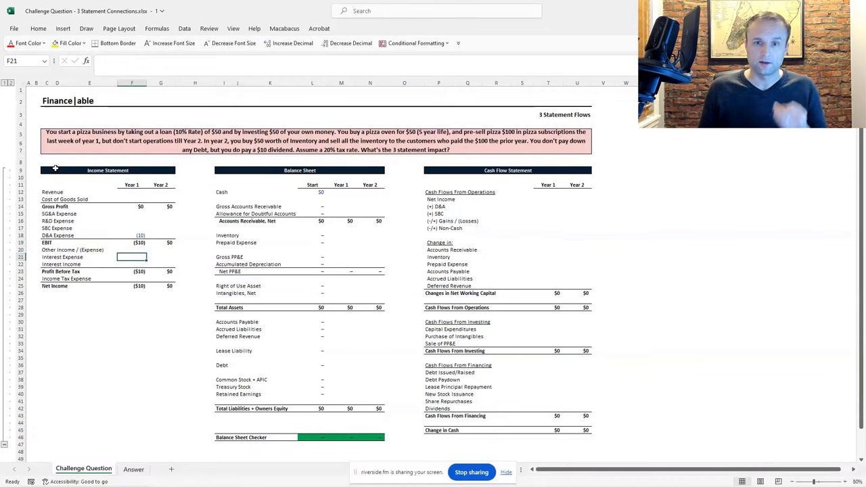
{"action": "type", "text": "-50"}
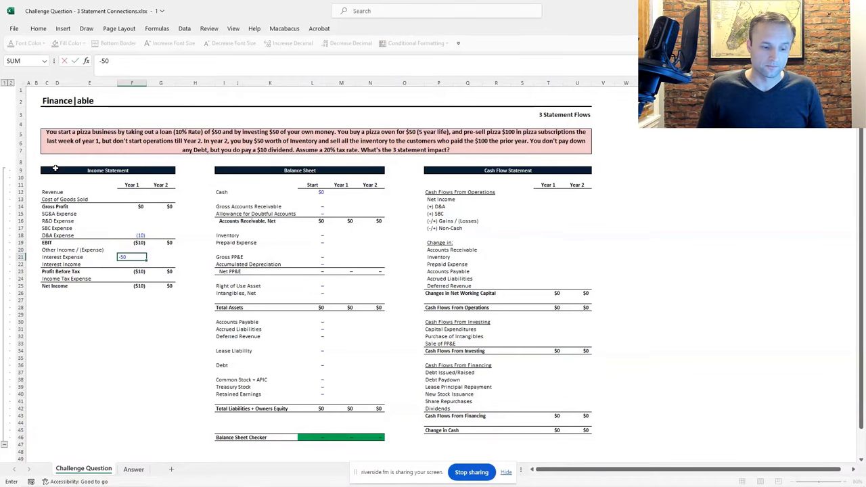
{"action": "key", "text": "BackSpace"}
{"action": "key", "text": "ctrl+Return"}
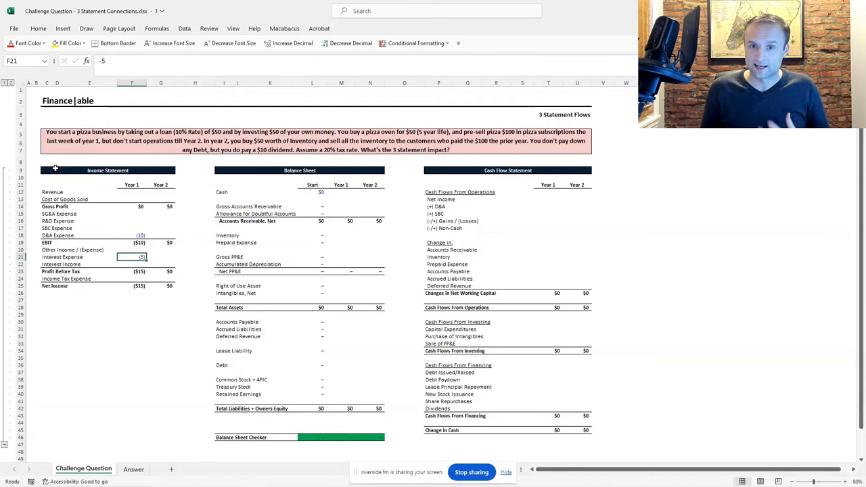
Calculate Year 1 Income Tax Expense as Profit Before Tax multiplied by -0.2, using the formula +F23*-.2.
{"action": "key", "text": "Down"}
{"action": "key", "text": "Down"}
{"action": "key", "text": "Down"}
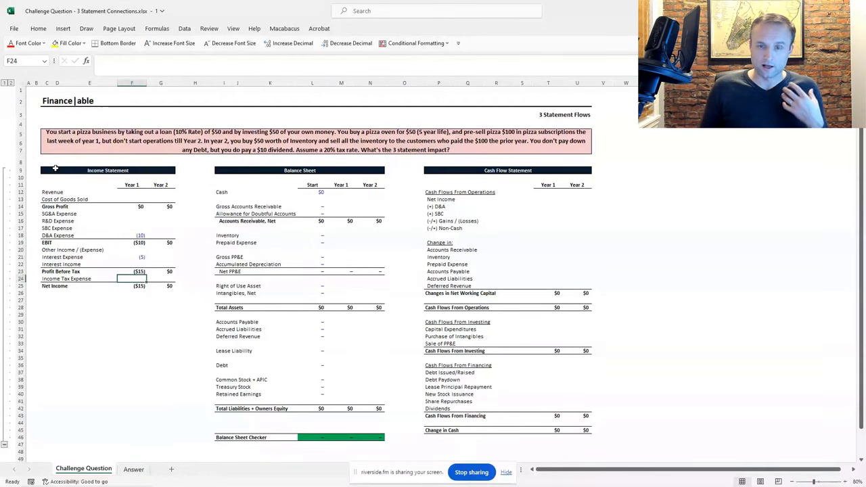
{"action": "type", "text": "-*"}
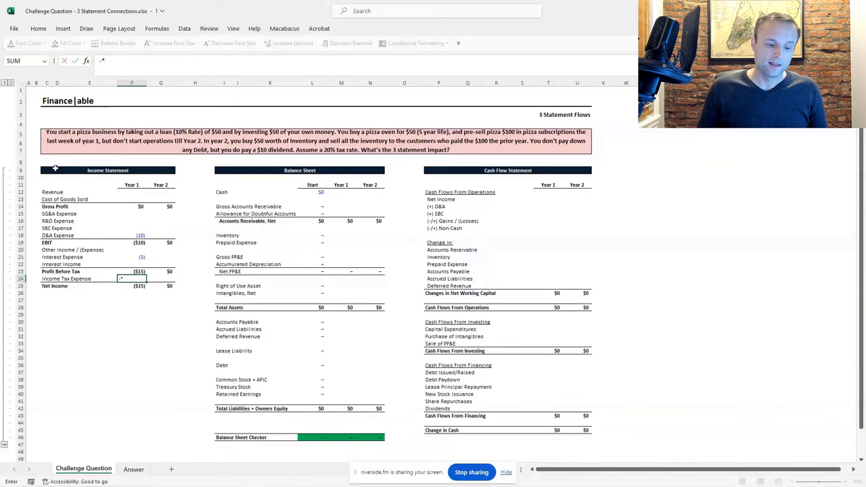
{"action": "key", "text": "Escape"}
{"action": "type", "text": "+"}
{"action": "key", "text": "Up"}
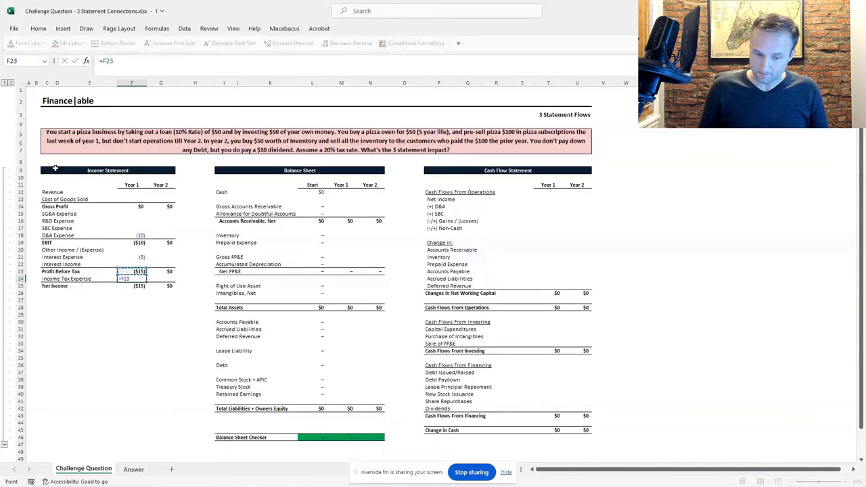
{"action": "type", "text": "*-.2"}
{"action": "key", "text": "ctrl+Return"}
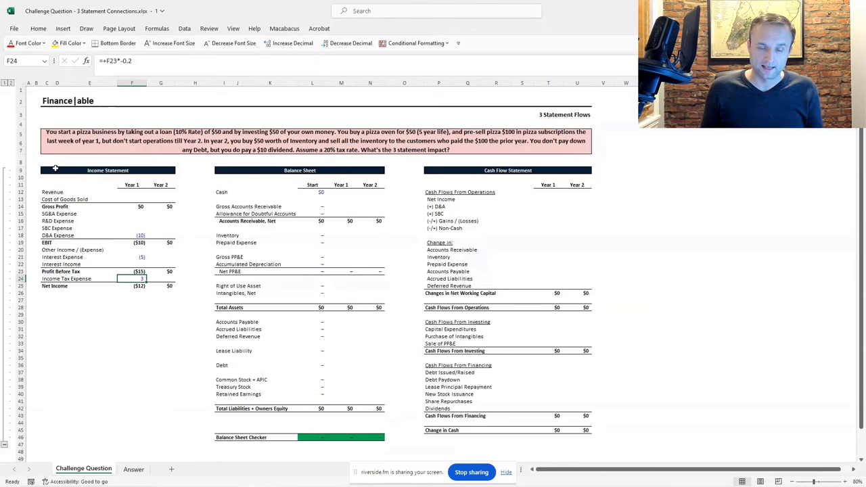
Link Year 1 Net Income in the cash flow statement to the income statement's Net Income in F25.
{"action": "key", "text": "Down"}
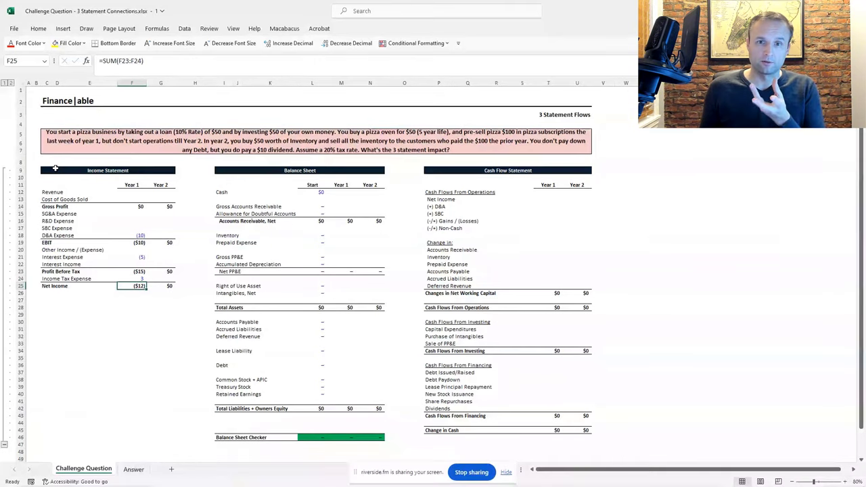
{"action": "key", "text": "Right"}
{"action": "key", "text": "Right"}
{"action": "key", "text": "Right"}
{"action": "key", "text": "Right"}
{"action": "key", "text": "Right"}
{"action": "key", "text": "Right"}
{"action": "key", "text": "Right"}
{"action": "key", "text": "Right"}
{"action": "key", "text": "Right"}
{"action": "key", "text": "Right"}
{"action": "key", "text": "Right"}
{"action": "key", "text": "Up"}
{"action": "key", "text": "Up"}
{"action": "key", "text": "Up"}
{"action": "key", "text": "Up"}
{"action": "key", "text": "Up"}
{"action": "key", "text": "Up"}
{"action": "key", "text": "Up"}
{"action": "key", "text": "Up"}
{"action": "key", "text": "Up"}
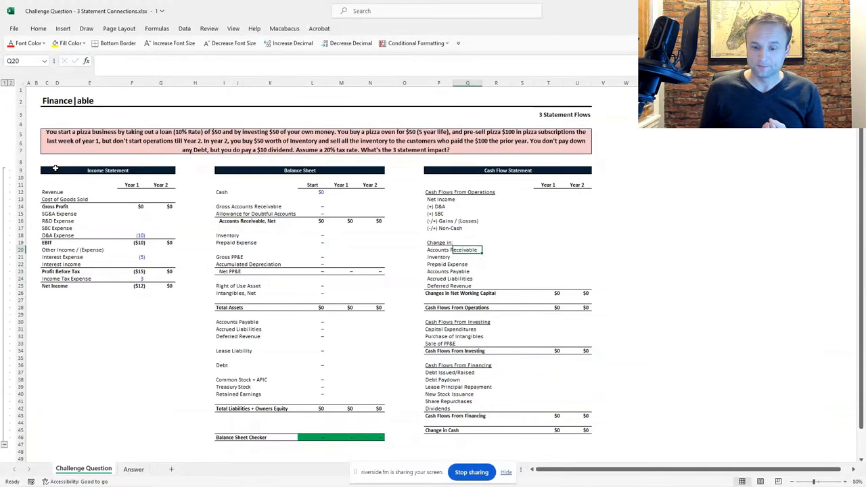
{"action": "key", "text": "Up"}
{"action": "key", "text": "Up"}
{"action": "key", "text": "Up"}
{"action": "key", "text": "Right"}
{"action": "key", "text": "Right"}
{"action": "key", "text": "Right"}
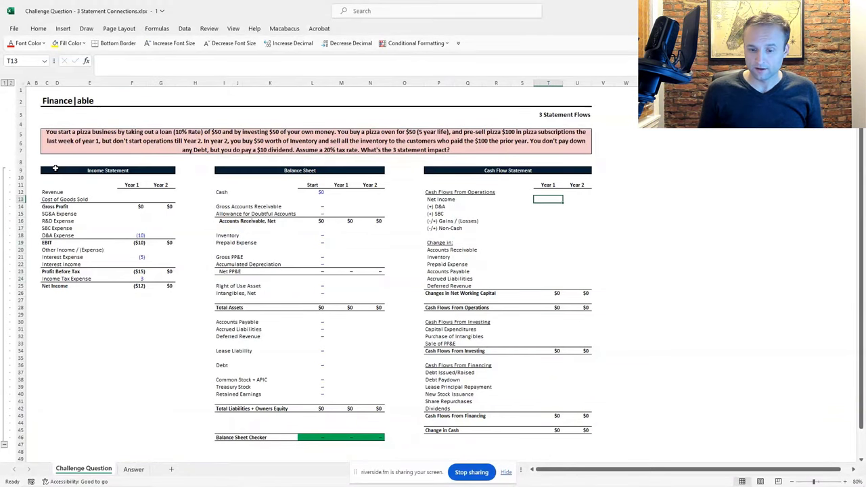
{"action": "type", "text": "+"}
{"action": "key", "text": "Left"}
{"action": "key", "text": "Left"}
{"action": "key", "text": "Left"}
{"action": "key", "text": "Left"}
{"action": "key", "text": "Left"}
{"action": "key", "text": "Left"}
{"action": "key", "text": "Left"}
{"action": "key", "text": "Left"}
{"action": "key", "text": "Left"}
{"action": "key", "text": "Left"}
{"action": "key", "text": "Left"}
{"action": "key", "text": "Left"}
{"action": "key", "text": "Left"}
{"action": "key", "text": "Left"}
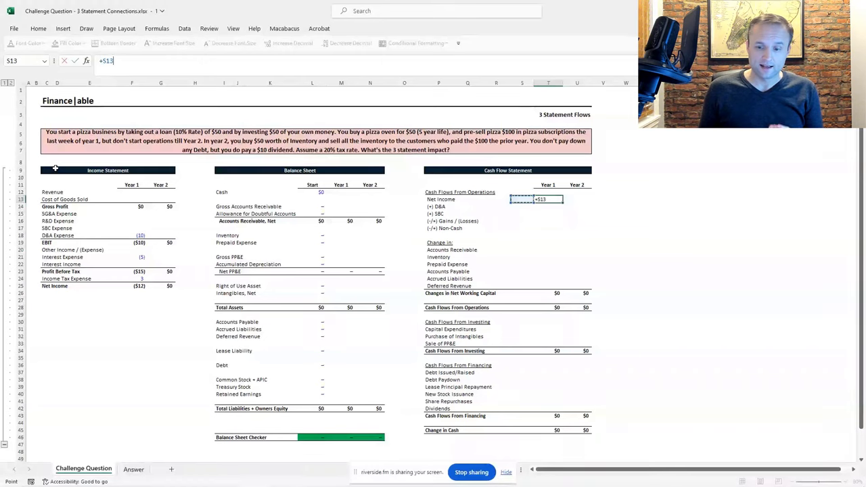
{"action": "key", "text": "Down"}
{"action": "key", "text": "Down"}
{"action": "key", "text": "Down"}
{"action": "key", "text": "Down"}
{"action": "key", "text": "Down"}
{"action": "key", "text": "Down"}
{"action": "key", "text": "Down"}
{"action": "key", "text": "Down"}
{"action": "key", "text": "Down"}
{"action": "key", "text": "Down"}
{"action": "key", "text": "Down"}
{"action": "key", "text": "Down"}
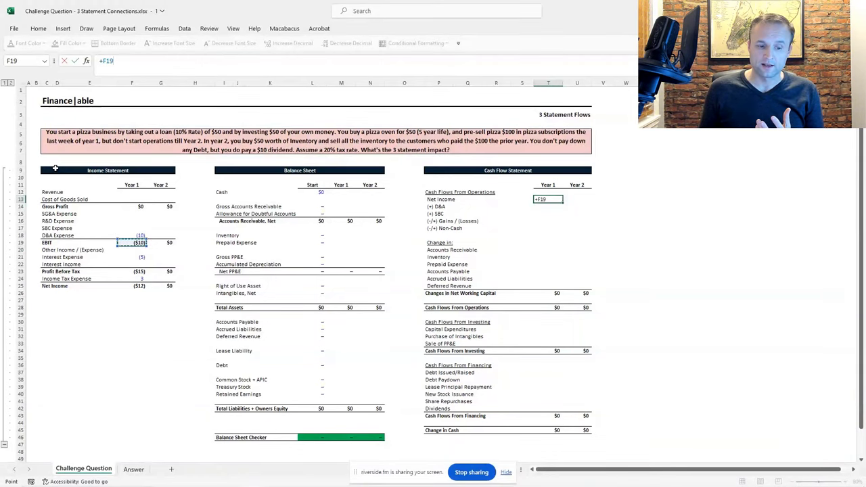
{"action": "key", "text": "ctrl+Return"}
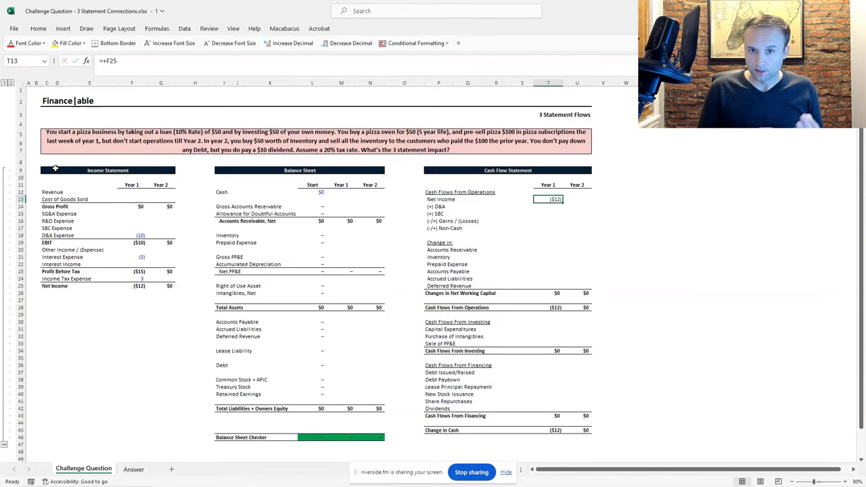
Add back Year 1 D&A in the cash flow statement as the negative of the income statement's D&A Expense, -F18.
{"action": "key", "text": "Down"}
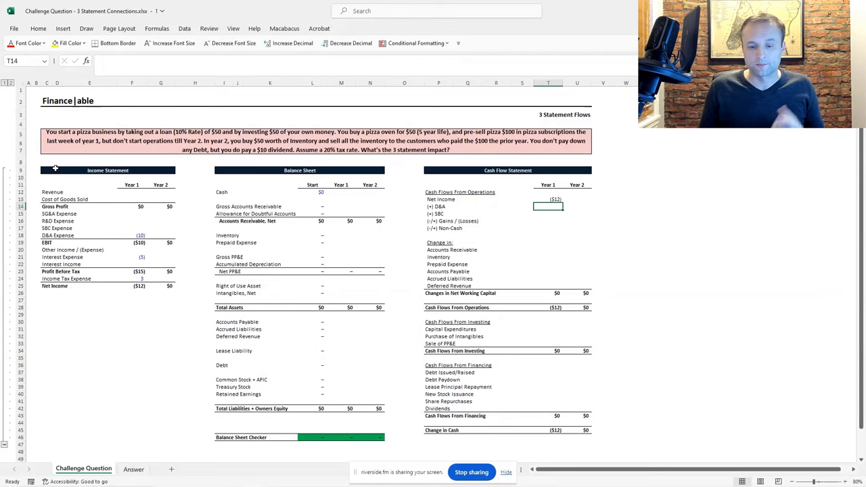
{"action": "type", "text": "-"}
{"action": "key", "text": "Left"}
{"action": "key", "text": "Left"}
{"action": "key", "text": "Left"}
{"action": "key", "text": "Left"}
{"action": "key", "text": "Left"}
{"action": "key", "text": "Left"}
{"action": "key", "text": "Left"}
{"action": "key", "text": "Left"}
{"action": "key", "text": "Left"}
{"action": "key", "text": "Left"}
{"action": "key", "text": "Left"}
{"action": "key", "text": "Left"}
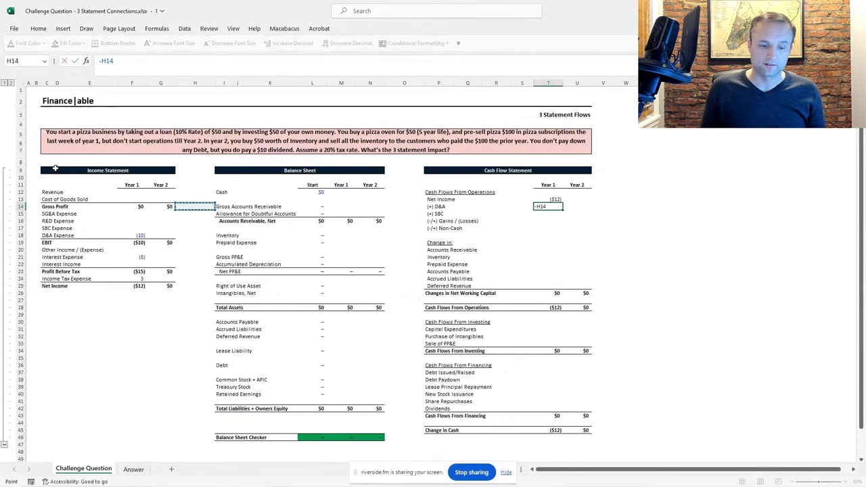
{"action": "key", "text": "Left"}
{"action": "key", "text": "Left"}
{"action": "key", "text": "Down"}
{"action": "key", "text": "Down"}
{"action": "key", "text": "Down"}
{"action": "key", "text": "Down"}
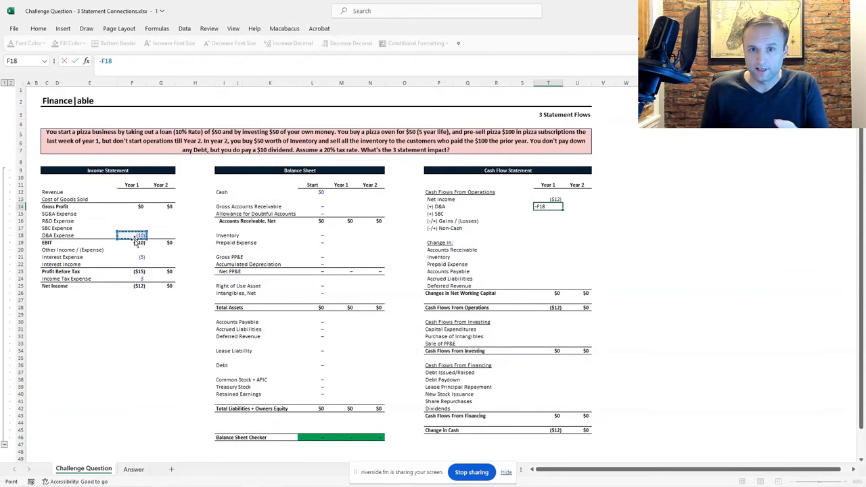
{"action": "key", "text": "ctrl+Return"}
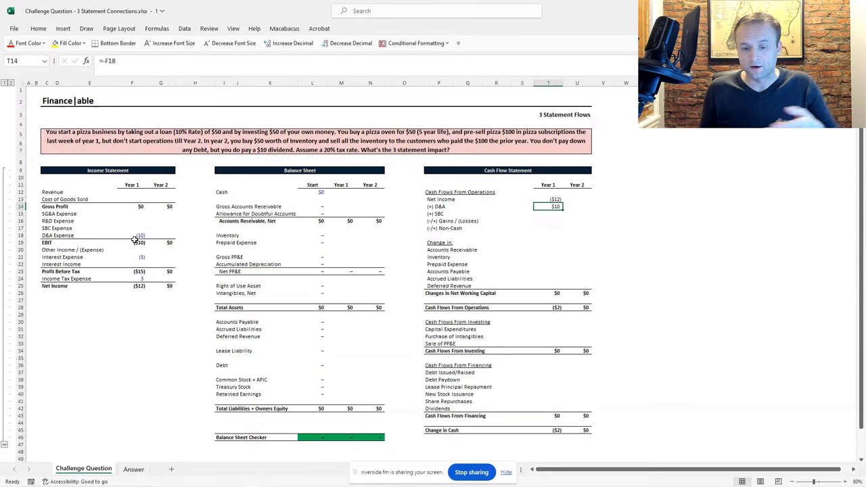
Enter 100 as the Year 1 change in Deferred Revenue in the cash flow statement.
{"action": "key", "text": "Down"}
{"action": "key", "text": "Down"}
{"action": "key", "text": "Down"}
{"action": "key", "text": "Down"}
{"action": "key", "text": "Down"}
{"action": "key", "text": "Down"}
{"action": "key", "text": "Down"}
{"action": "key", "text": "Down"}
{"action": "key", "text": "Down"}
{"action": "key", "text": "Down"}
{"action": "key", "text": "Down"}
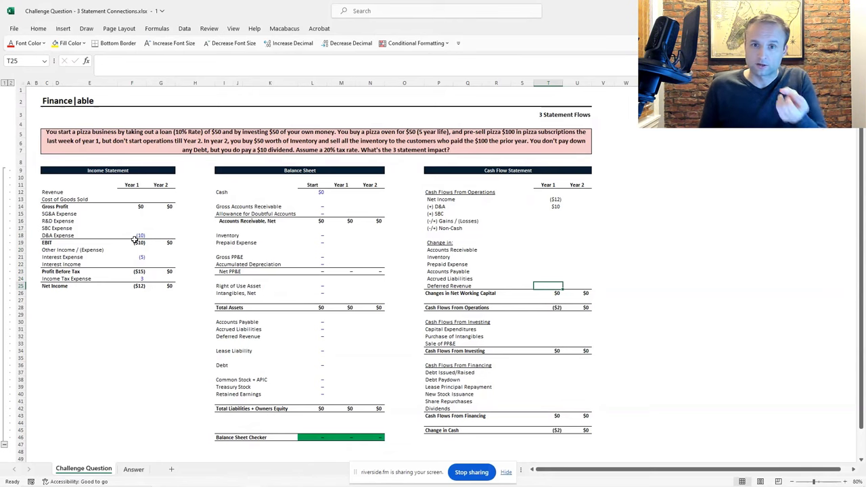
{"action": "type", "text": "+"}
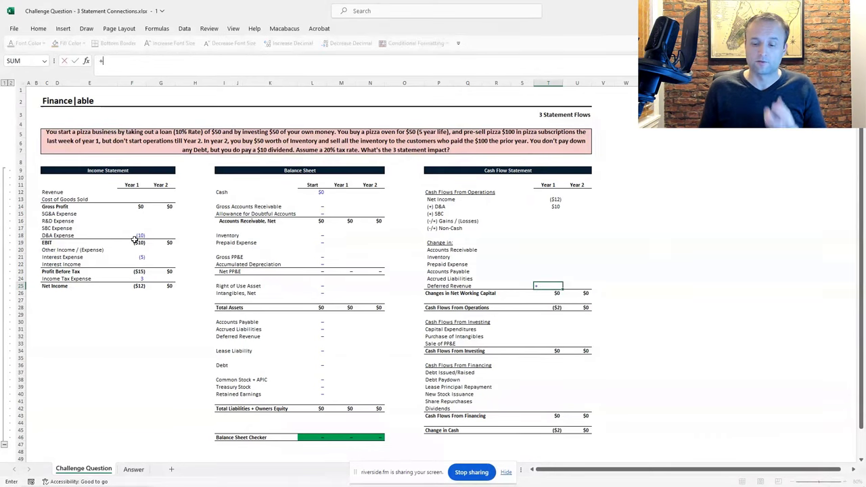
{"action": "type", "text": "100"}
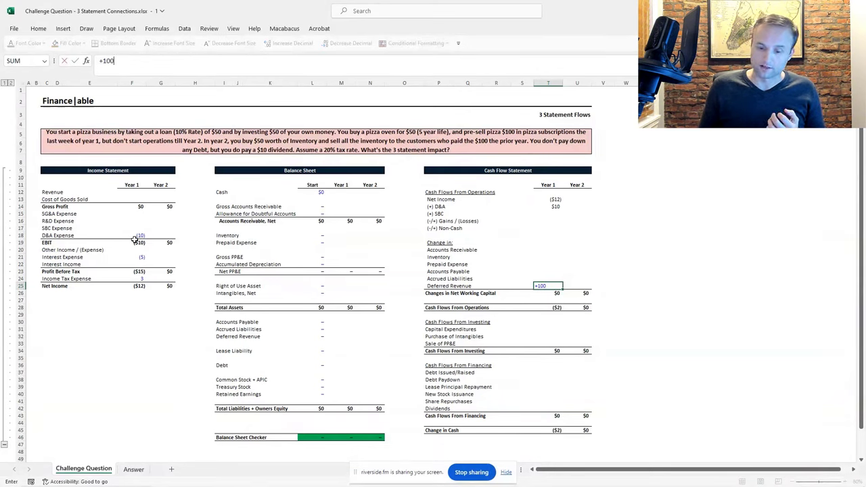
{"action": "key", "text": "ctrl+Return"}
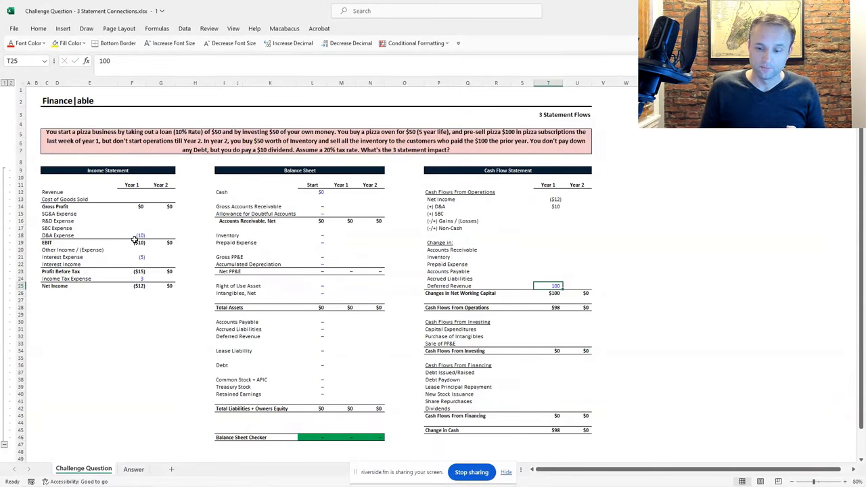
Enter -50 as the Year 1 Capital Expenditures under cash flows from investing.
{"action": "key", "text": "Down"}
{"action": "key", "text": "Down"}
{"action": "key", "text": "Down"}
{"action": "key", "text": "Down"}
{"action": "key", "text": "Down"}
{"action": "key", "text": "Down"}
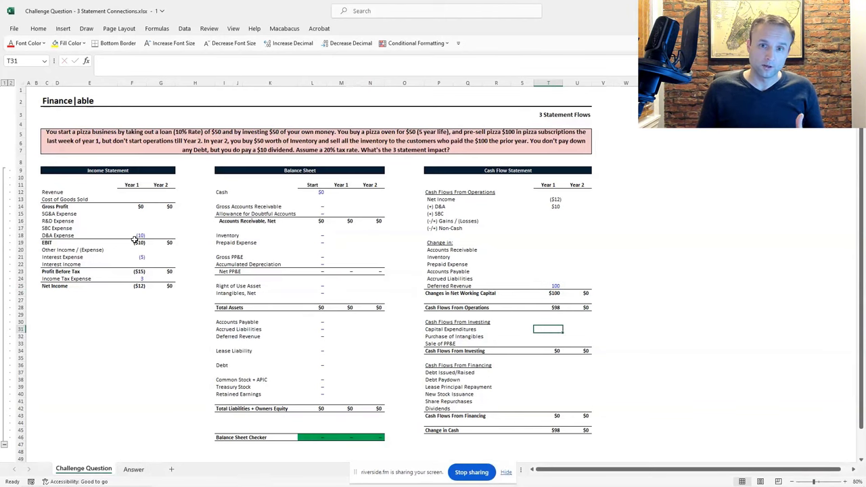
{"action": "type", "text": "-50"}
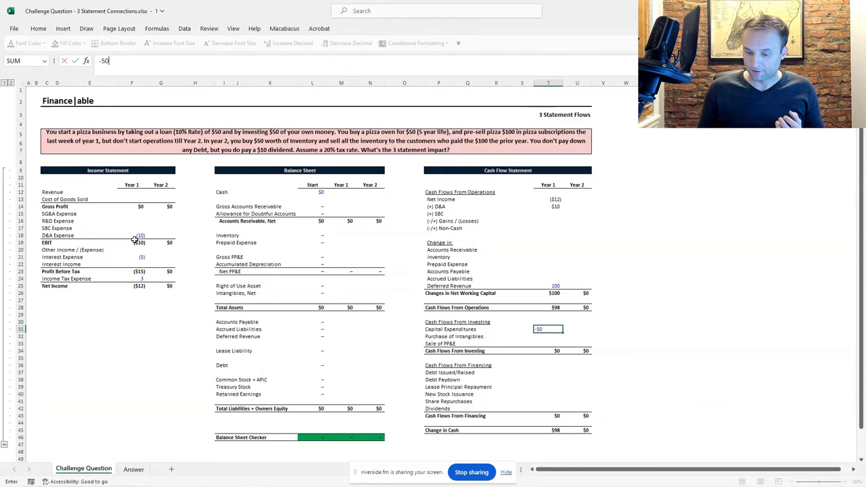
{"action": "key", "text": "Return"}
Enter 50 as the Year 1 Debt Issued/Raised under cash flows from financing.
{"action": "key", "text": "Down"}
{"action": "key", "text": "Down"}
{"action": "key", "text": "Down"}
{"action": "key", "text": "Down"}
{"action": "key", "text": "Down"}
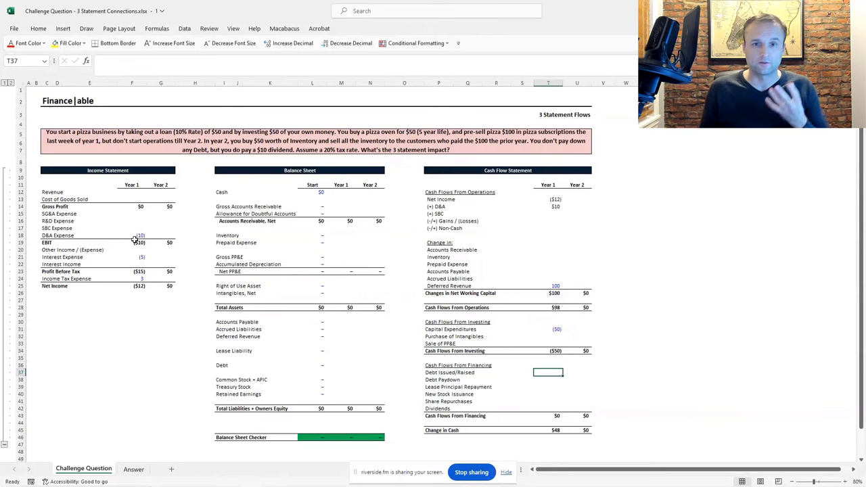
{"action": "type", "text": "50"}
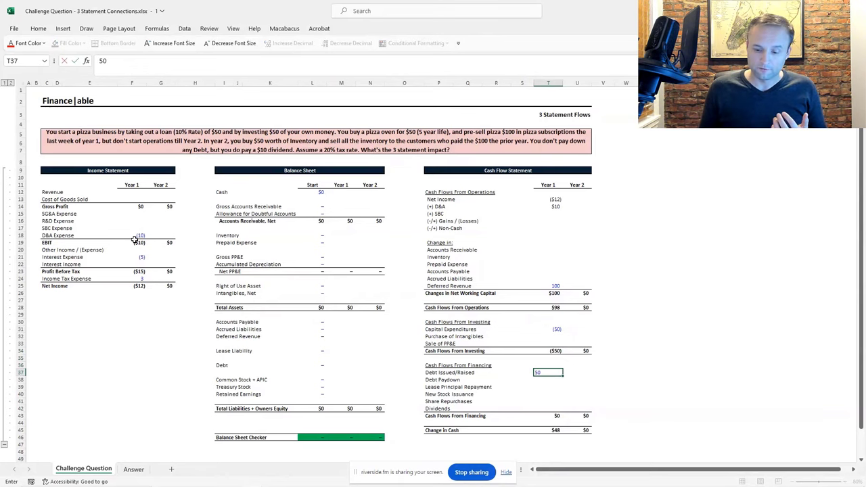
{"action": "key", "text": "Return"}
Enter 50 as the Year 1 New Stock Issuance under cash flows from financing.
{"action": "key", "text": "Down"}
{"action": "key", "text": "Down"}
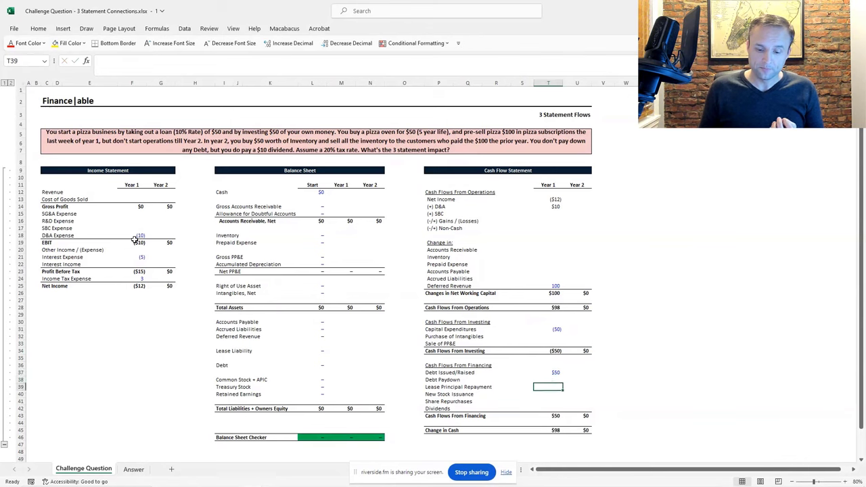
{"action": "type", "text": "50"}
{"action": "key", "text": "ctrl+Return"}
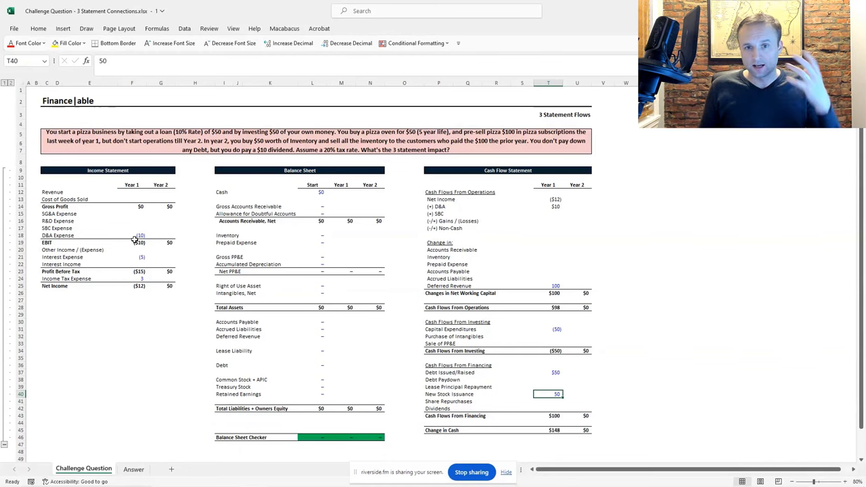
Calculate Year 1 Cash on the balance sheet as starting cash plus the Year 1 Change in Cash, L12+T45.
{"action": "key", "text": "Up"}
{"action": "key", "text": "Up"}
{"action": "key", "text": "Up"}
{"action": "key", "text": "Up"}
{"action": "key", "text": "Up"}
{"action": "key", "text": "Up"}
{"action": "key", "text": "Up"}
{"action": "key", "text": "Up"}
{"action": "key", "text": "Up"}
{"action": "key", "text": "Up"}
{"action": "key", "text": "Up"}
{"action": "key", "text": "Up"}
{"action": "key", "text": "Up"}
{"action": "key", "text": "Up"}
{"action": "key", "text": "Up"}
{"action": "key", "text": "Up"}
{"action": "key", "text": "Up"}
{"action": "key", "text": "Up"}
{"action": "key", "text": "Up"}
{"action": "key", "text": "Up"}
{"action": "key", "text": "Up"}
{"action": "key", "text": "Up"}
{"action": "key", "text": "Up"}
{"action": "key", "text": "Up"}
{"action": "key", "text": "Up"}
{"action": "key", "text": "Up"}
{"action": "key", "text": "Up"}
{"action": "key", "text": "Up"}
{"action": "key", "text": "Left"}
{"action": "key", "text": "Left"}
{"action": "key", "text": "Left"}
{"action": "key", "text": "Left"}
{"action": "key", "text": "Left"}
{"action": "key", "text": "Left"}
{"action": "key", "text": "Left"}
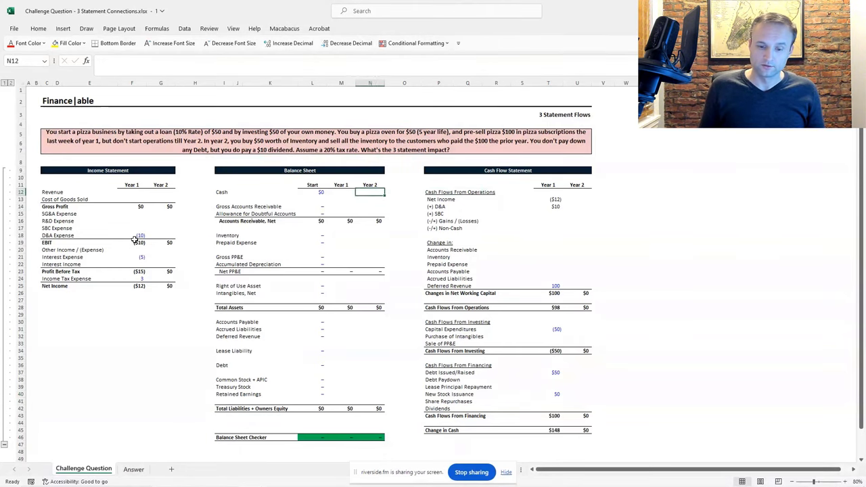
{"action": "type", "text": "+"}
{"action": "key", "text": "Left"}
{"action": "type", "text": "+"}
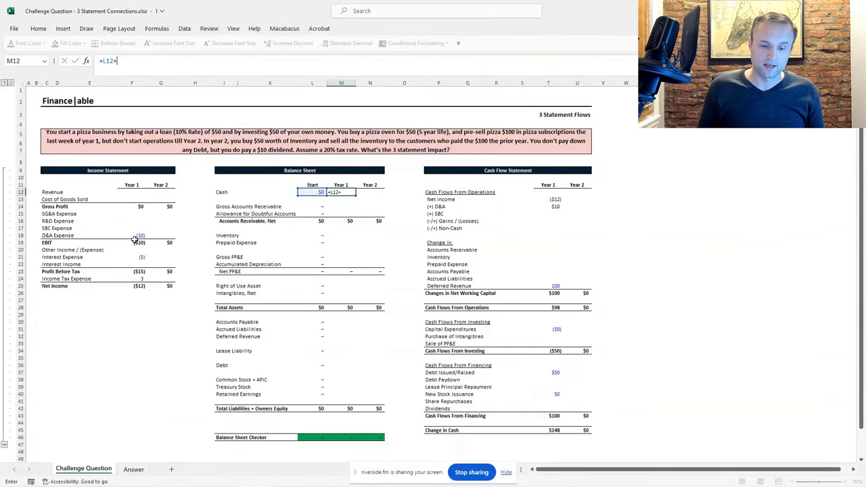
{"action": "left_click", "coordinate": [553, 430]}
{"action": "key", "text": "ctrl+Return"}
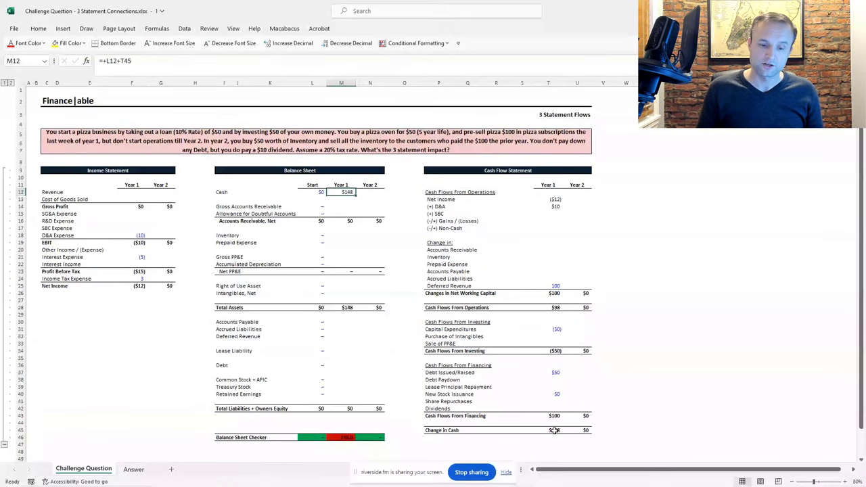
Calculate Year 1 Retained Earnings on the balance sheet as the starting balance plus Year 1 Net Income, L40+F25.
{"action": "key", "text": "Down"}
{"action": "key", "text": "Down"}
{"action": "key", "text": "Down"}
{"action": "key", "text": "Down"}
{"action": "key", "text": "Down"}
{"action": "key", "text": "Down"}
{"action": "key", "text": "Down"}
{"action": "key", "text": "Down"}
{"action": "key", "text": "Down"}
{"action": "key", "text": "Down"}
{"action": "key", "text": "Down"}
{"action": "key", "text": "Down"}
{"action": "key", "text": "Down"}
{"action": "key", "text": "Down"}
{"action": "key", "text": "Down"}
{"action": "key", "text": "Down"}
{"action": "key", "text": "Down"}
{"action": "key", "text": "Down"}
{"action": "key", "text": "Down"}
{"action": "key", "text": "Down"}
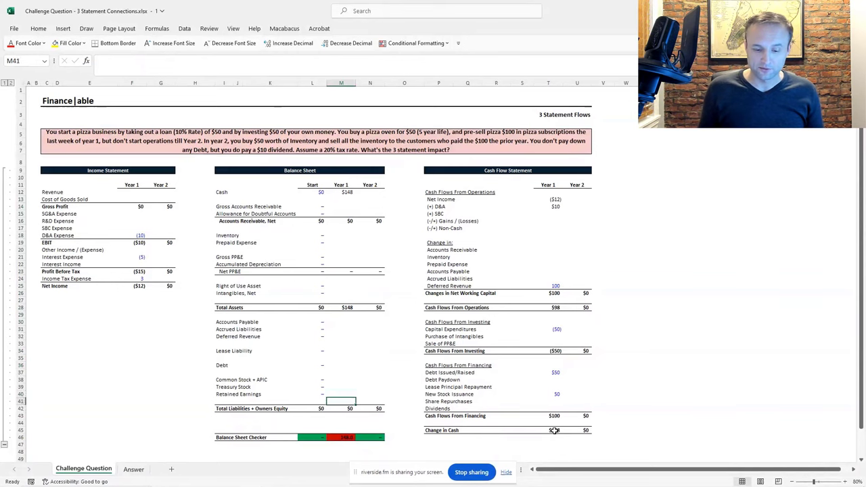
{"action": "key", "text": "Up"}
{"action": "type", "text": "+"}
{"action": "key", "text": "Left"}
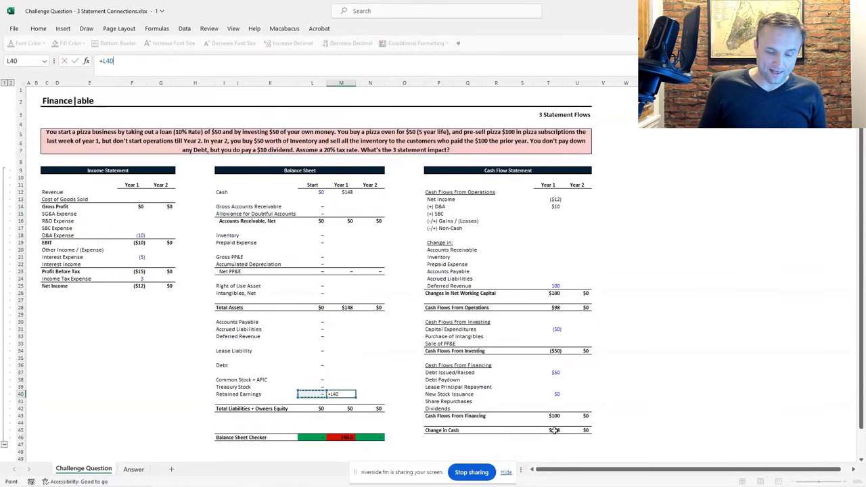
{"action": "type", "text": "+"}
{"action": "key", "text": "Left"}
{"action": "key", "text": "Left"}
{"action": "key", "text": "Left"}
{"action": "key", "text": "Left"}
{"action": "key", "text": "Left"}
{"action": "key", "text": "Left"}
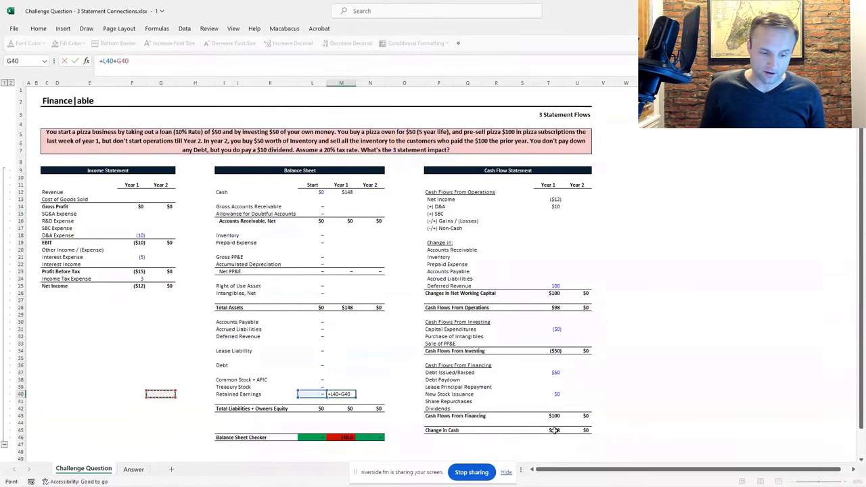
{"action": "key", "text": "Left"}
{"action": "key", "text": "Up"}
{"action": "key", "text": "Up"}
{"action": "key", "text": "Up"}
{"action": "key", "text": "Up"}
{"action": "key", "text": "Up"}
{"action": "key", "text": "Up"}
{"action": "key", "text": "Up"}
{"action": "key", "text": "Up"}
{"action": "key", "text": "Up"}
{"action": "key", "text": "Up"}
{"action": "key", "text": "Up"}
{"action": "key", "text": "Up"}
{"action": "key", "text": "Up"}
{"action": "key", "text": "Up"}
{"action": "key", "text": "Up"}
{"action": "key", "text": "ctrl+Return"}
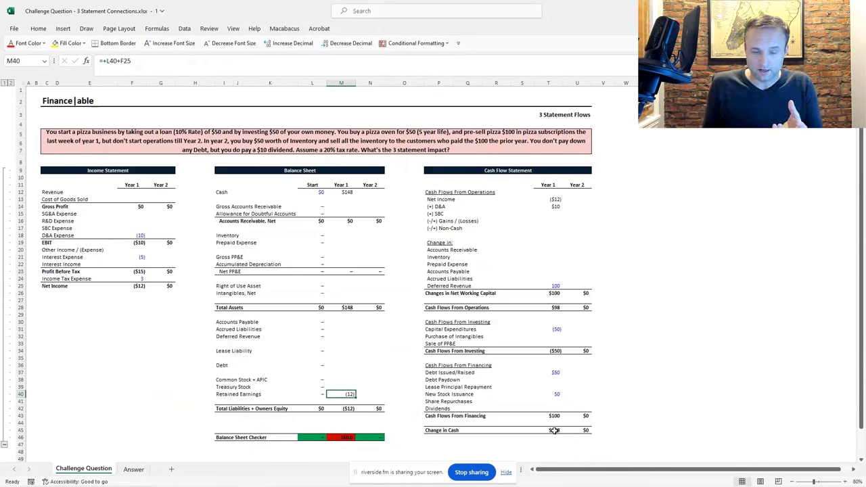
Calculate Year 1 Debt on the balance sheet as the starting balance plus Debt Issued/Raised, L36+T37.
{"action": "key", "text": "Up"}
{"action": "key", "text": "Up"}
{"action": "key", "text": "Up"}
{"action": "key", "text": "Up"}
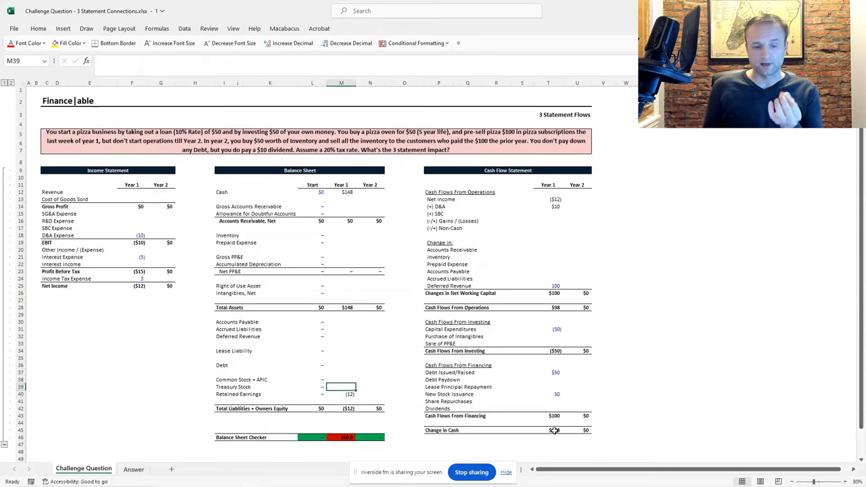
{"action": "type", "text": "+"}
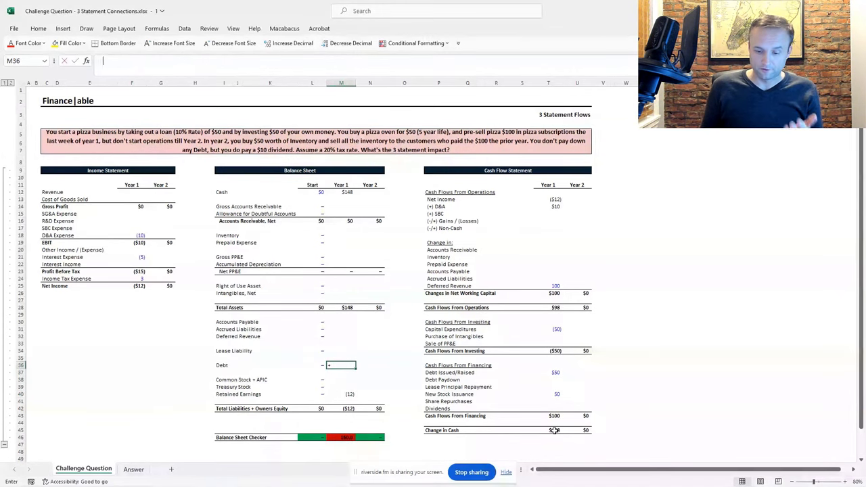
{"action": "key", "text": "Left"}
{"action": "type", "text": "+"}
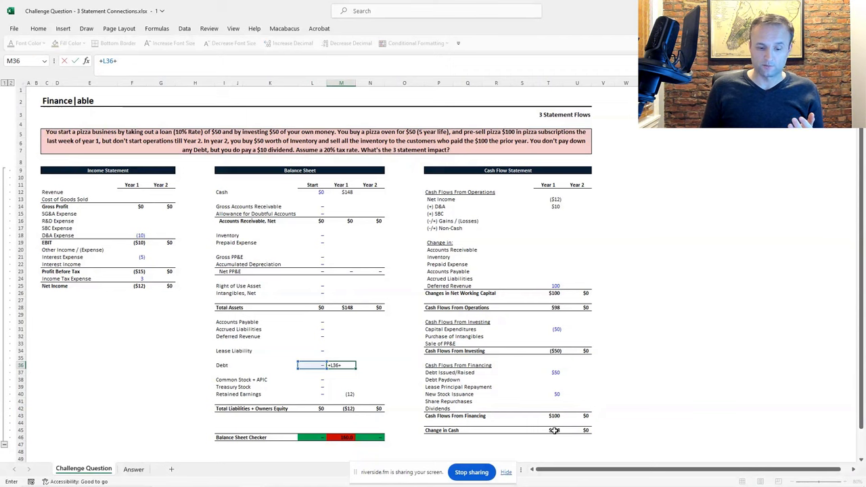
{"action": "key", "text": "Down"}
{"action": "key", "text": "Down"}
{"action": "key", "text": "Down"}
{"action": "key", "text": "Down"}
{"action": "key", "text": "Down"}
{"action": "key", "text": "Down"}
{"action": "key", "text": "Right"}
{"action": "key", "text": "Right"}
{"action": "key", "text": "Right"}
{"action": "key", "text": "Right"}
{"action": "key", "text": "Right"}
{"action": "key", "text": "Right"}
{"action": "key", "text": "Right"}
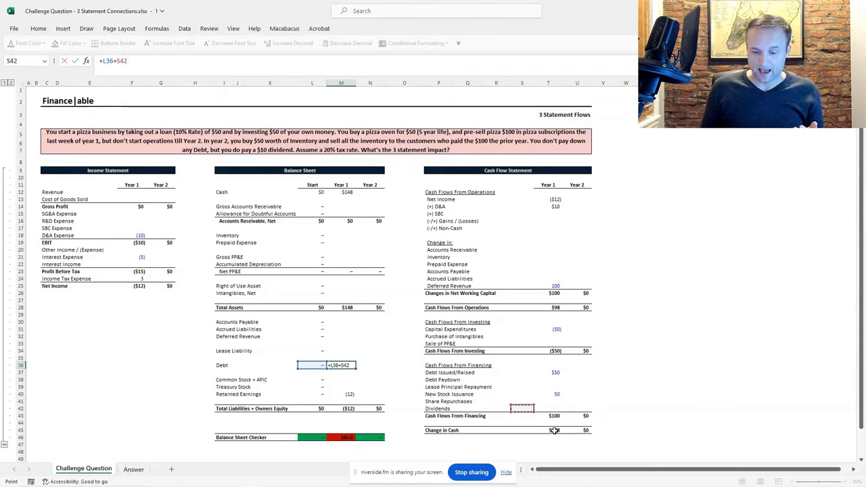
{"action": "key", "text": "Up"}
{"action": "key", "text": "Up"}
{"action": "key", "text": "Up"}
{"action": "key", "text": "Up"}
{"action": "key", "text": "Up"}
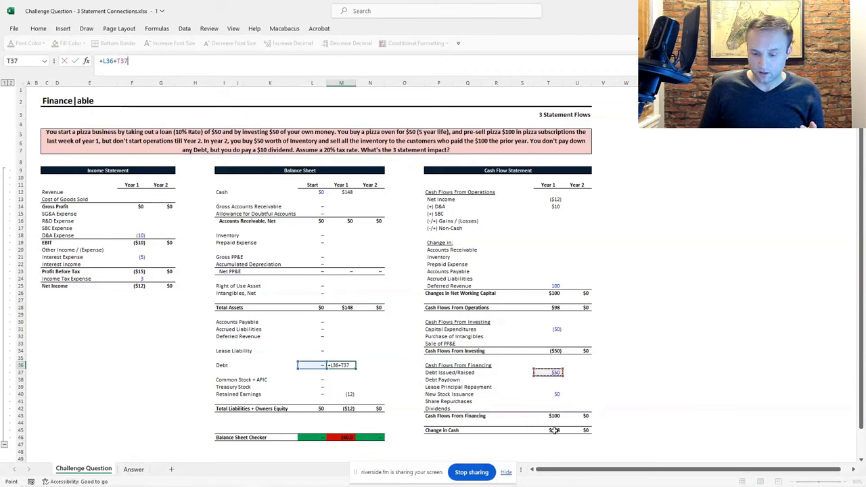
{"action": "key", "text": "Return"}
Calculate Year 1 Common Stock + APIC on the balance sheet with the formula L38+T37.
{"action": "key", "text": "Down"}
{"action": "key", "text": "Down"}
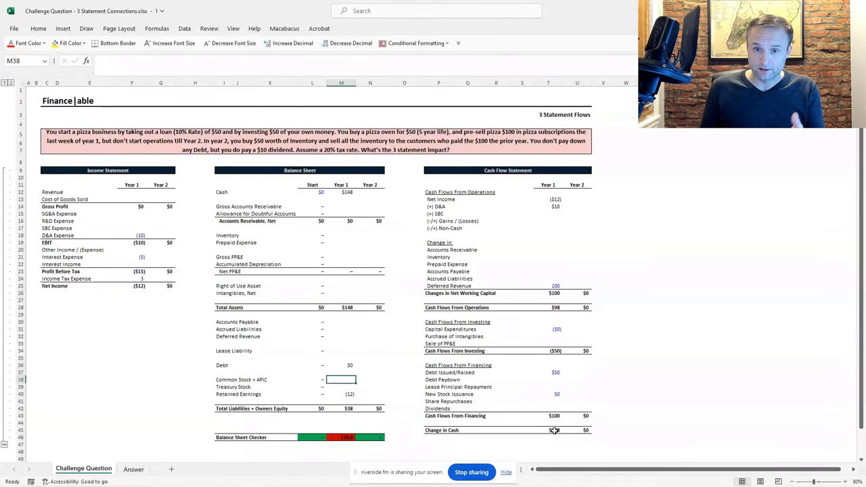
{"action": "type", "text": "+"}
{"action": "key", "text": "Left"}
{"action": "type", "text": "+"}
{"action": "key", "text": "Right"}
{"action": "key", "text": "Right"}
{"action": "key", "text": "Right"}
{"action": "key", "text": "Right"}
{"action": "key", "text": "Right"}
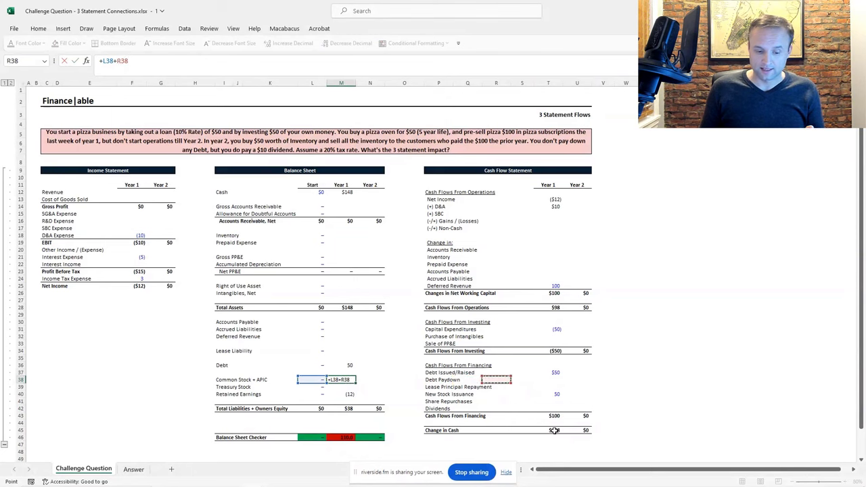
{"action": "key", "text": "Right"}
{"action": "key", "text": "Right"}
{"action": "key", "text": "Up"}
{"action": "key", "text": "ctrl+Return"}
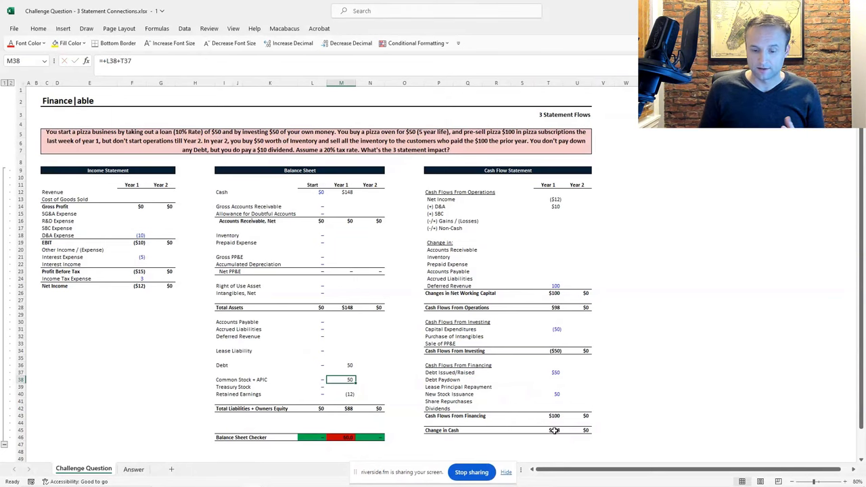
Calculate Year 1 Deferred Revenue on the balance sheet as the starting balance plus the cash flow statement's Deferred Revenue change, L32+T25.
{"action": "key", "text": "Up"}
{"action": "key", "text": "Up"}
{"action": "key", "text": "Up"}
{"action": "key", "text": "Up"}
{"action": "key", "text": "Up"}
{"action": "key", "text": "Up"}
{"action": "type", "text": "+"}
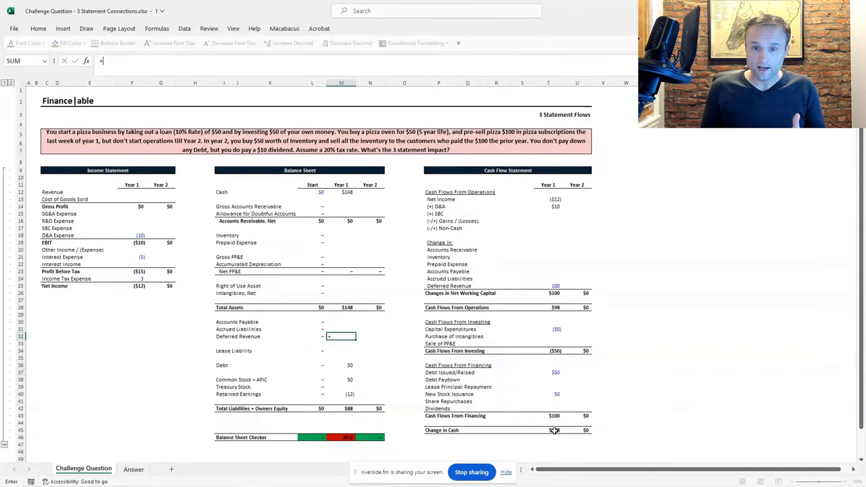
{"action": "key", "text": "Left"}
{"action": "type", "text": "+"}
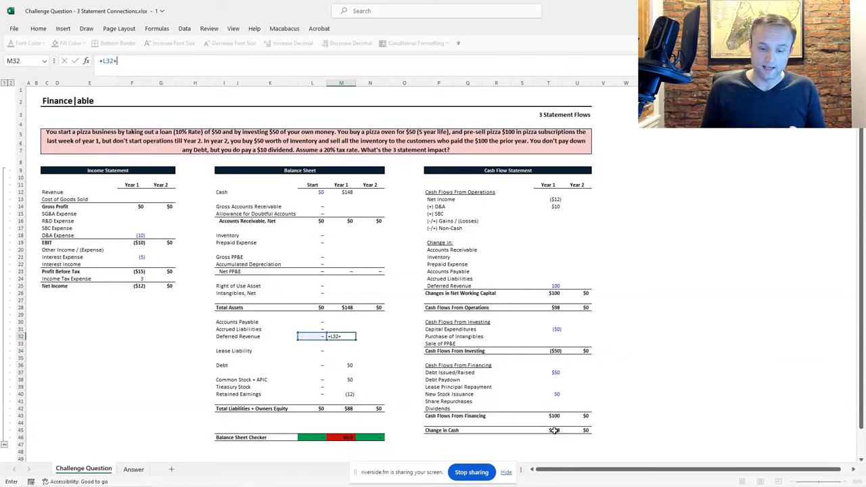
{"action": "key", "text": "Right"}
{"action": "key", "text": "Right"}
{"action": "key", "text": "Right"}
{"action": "key", "text": "Right"}
{"action": "key", "text": "Right"}
{"action": "key", "text": "Right"}
{"action": "key", "text": "Right"}
{"action": "key", "text": "Up"}
{"action": "key", "text": "Up"}
{"action": "key", "text": "Up"}
{"action": "key", "text": "Up"}
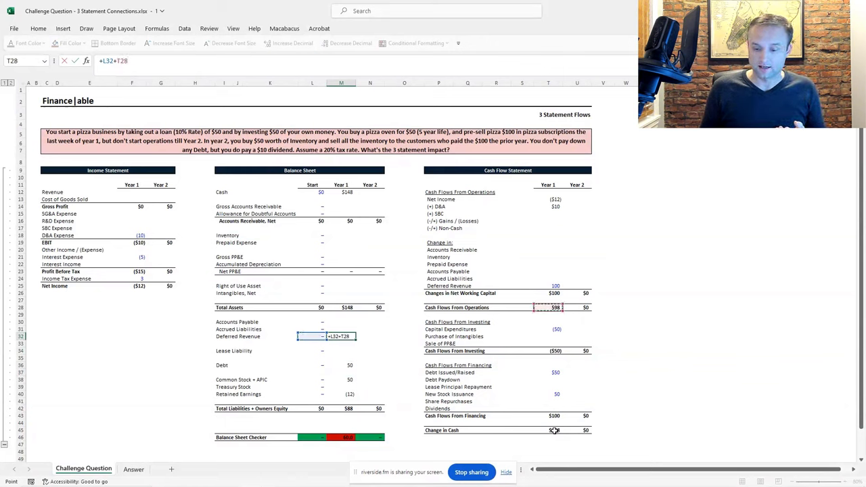
{"action": "key", "text": "Up"}
{"action": "key", "text": "Up"}
{"action": "key", "text": "Up"}
{"action": "key", "text": "ctrl+Return"}
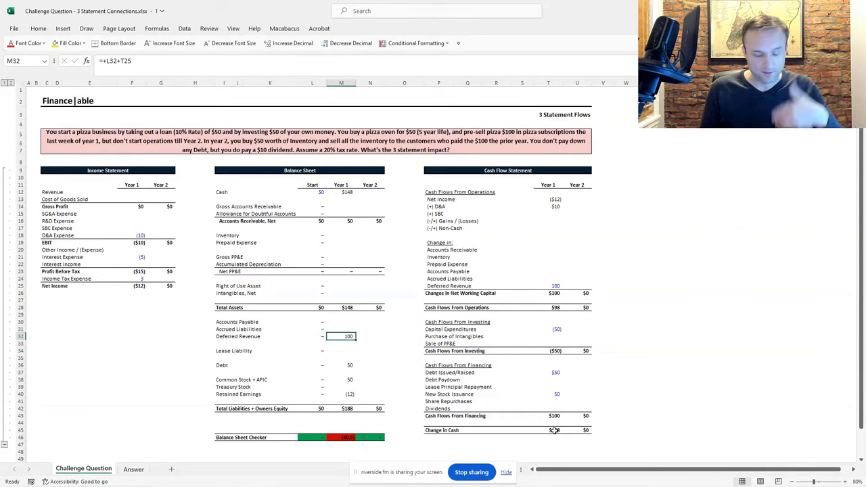
Calculate Year 1 Gross PP&E on the balance sheet as the starting balance minus Capital Expenditures, L21-T31.
{"action": "key", "text": "Up"}
{"action": "key", "text": "Up"}
{"action": "key", "text": "Up"}
{"action": "key", "text": "Up"}
{"action": "key", "text": "Up"}
{"action": "key", "text": "Up"}
{"action": "key", "text": "Up"}
{"action": "key", "text": "Up"}
{"action": "key", "text": "Up"}
{"action": "key", "text": "Up"}
{"action": "key", "text": "Up"}
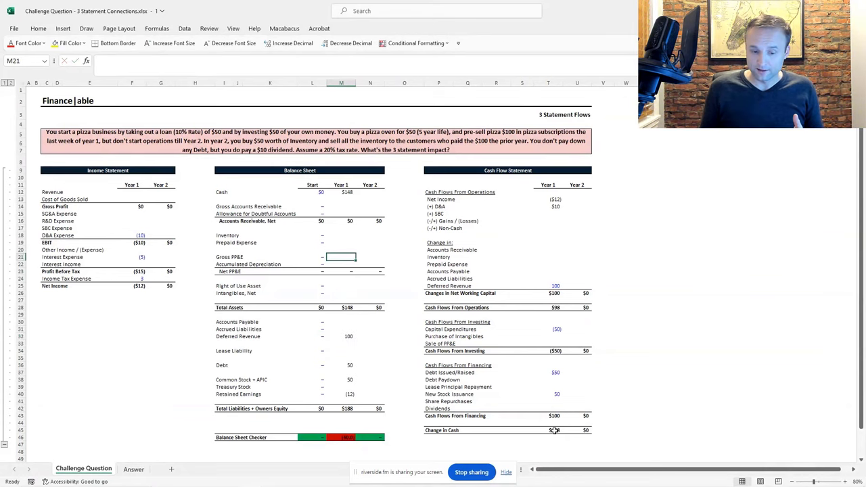
{"action": "type", "text": "+"}
{"action": "key", "text": "Left"}
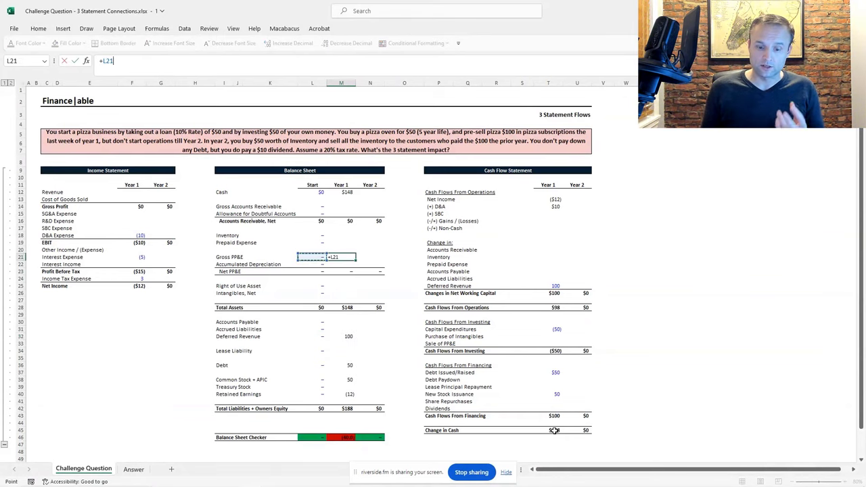
{"action": "type", "text": "-"}
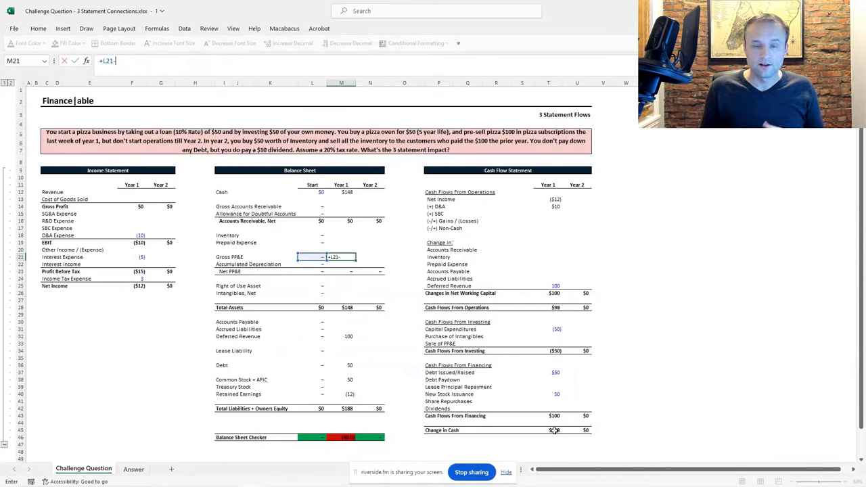
{"action": "key", "text": "Down"}
{"action": "key", "text": "Down"}
{"action": "key", "text": "Down"}
{"action": "key", "text": "Down"}
{"action": "key", "text": "Down"}
{"action": "key", "text": "Down"}
{"action": "key", "text": "Down"}
{"action": "key", "text": "Down"}
{"action": "key", "text": "Down"}
{"action": "key", "text": "Down"}
{"action": "key", "text": "Down"}
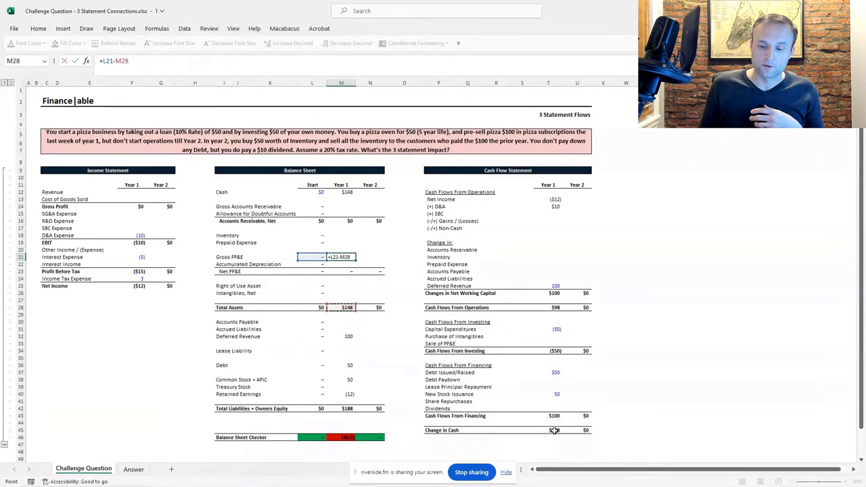
{"action": "key", "text": "Right"}
{"action": "key", "text": "Right"}
{"action": "key", "text": "Right"}
{"action": "key", "text": "Right"}
{"action": "key", "text": "Right"}
{"action": "key", "text": "Right"}
{"action": "key", "text": "Right"}
{"action": "key", "text": "Up"}
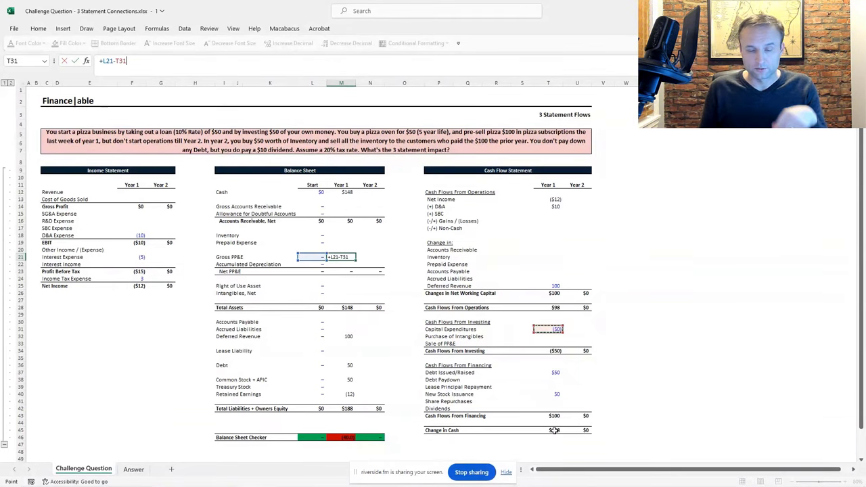
{"action": "key", "text": "ctrl+Return"}
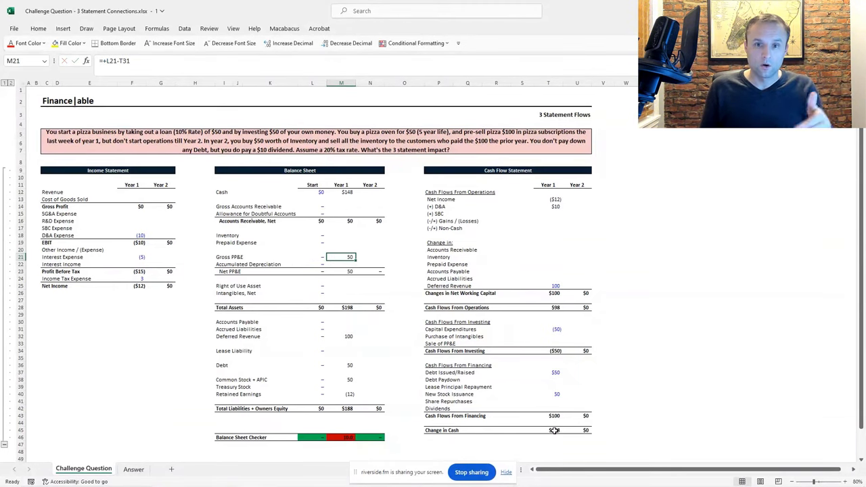
Calculate Year 1 Accumulated Depreciation on the balance sheet as the starting balance plus the income statement's D&A Expense, L22+F18.
{"action": "key", "text": "Down"}
{"action": "type", "text": "+"}
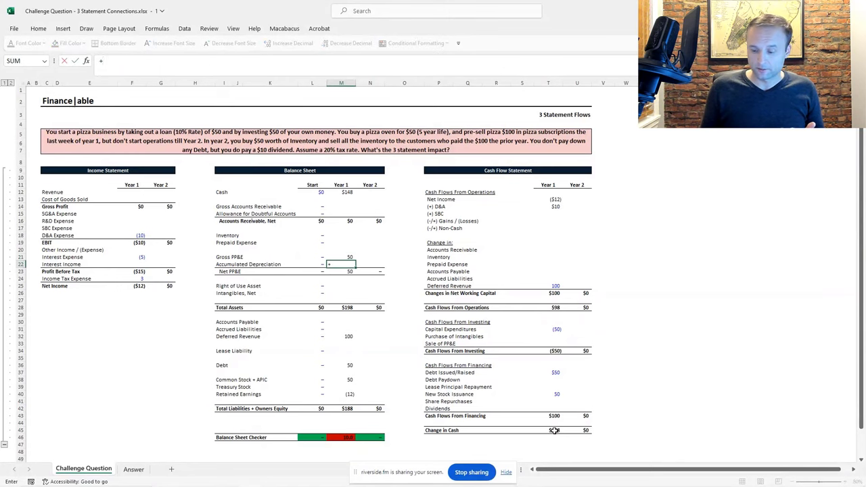
{"action": "key", "text": "Left"}
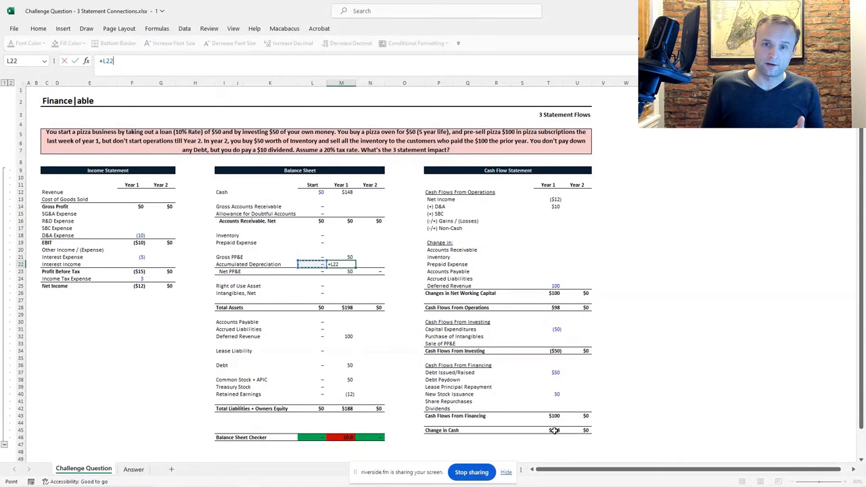
{"action": "type", "text": "+"}
{"action": "key", "text": "Left"}
{"action": "key", "text": "Left"}
{"action": "key", "text": "Left"}
{"action": "key", "text": "Left"}
{"action": "key", "text": "Left"}
{"action": "key", "text": "Left"}
{"action": "key", "text": "Left"}
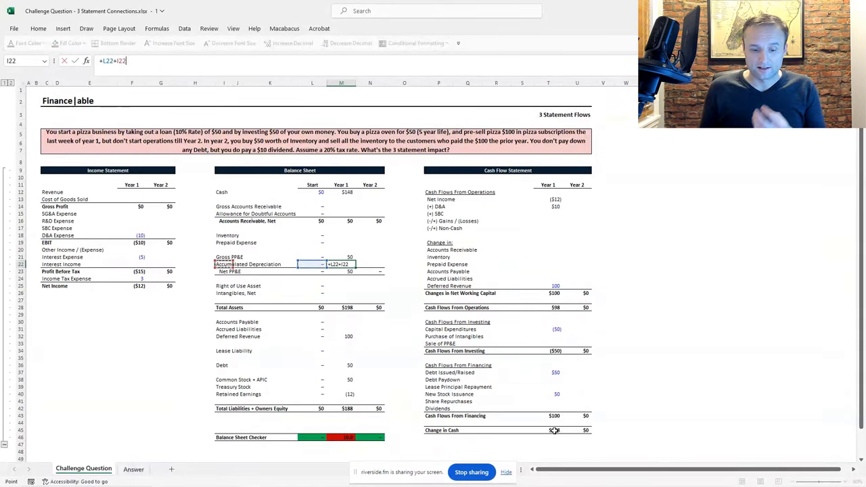
{"action": "key", "text": "Up"}
{"action": "key", "text": "Up"}
{"action": "key", "text": "Up"}
{"action": "key", "text": "Up"}
{"action": "key", "text": "Return"}
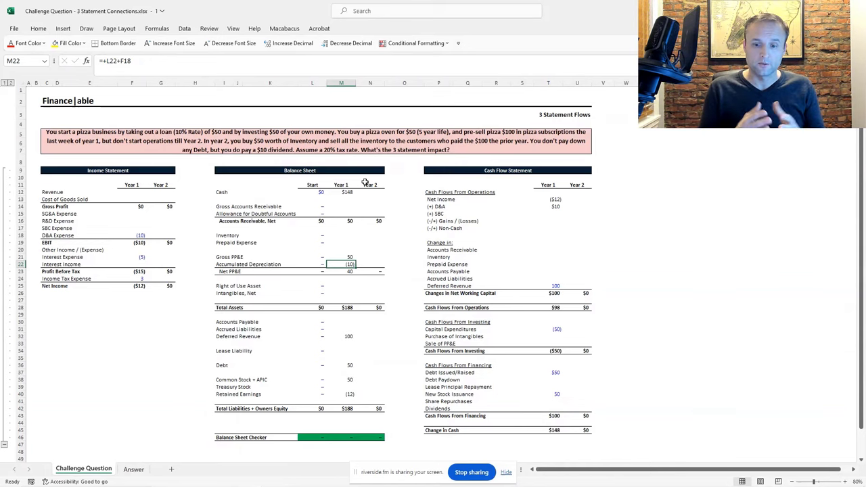
Enter Year 2 Revenue of 100 on the income statement.
{"action": "key", "text": "Left"}
{"action": "key", "text": "Left"}
{"action": "key", "text": "Left"}
{"action": "key", "text": "Left"}
{"action": "key", "text": "Left"}
{"action": "key", "text": "Left"}
{"action": "key", "text": "Up"}
{"action": "key", "text": "Up"}
{"action": "key", "text": "Up"}
{"action": "key", "text": "Up"}
{"action": "key", "text": "Up"}
{"action": "key", "text": "Up"}
{"action": "key", "text": "Up"}
{"action": "key", "text": "Up"}
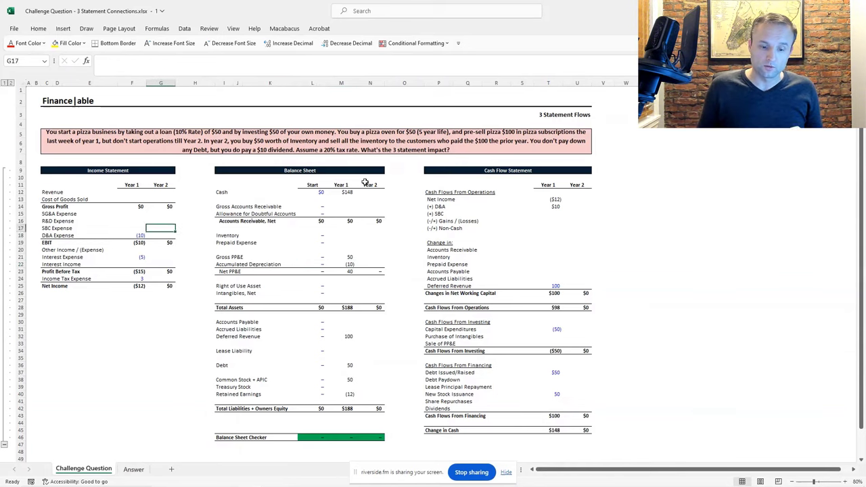
{"action": "key", "text": "Up"}
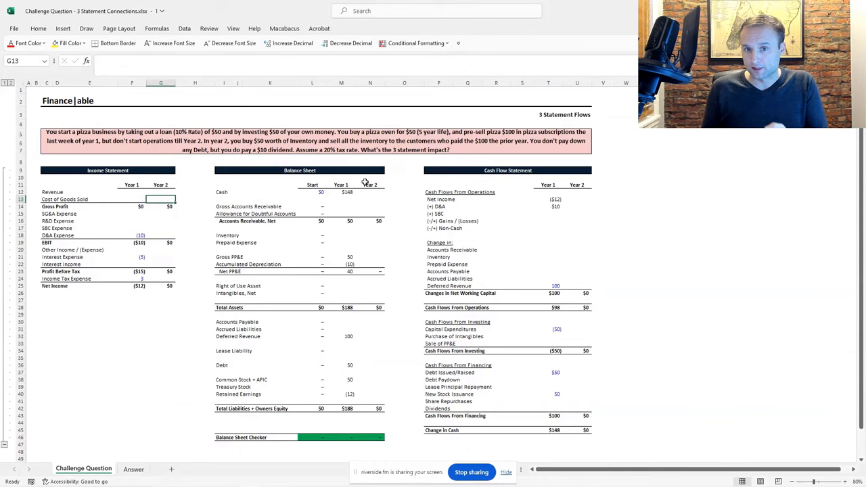
{"action": "key", "text": "Up"}
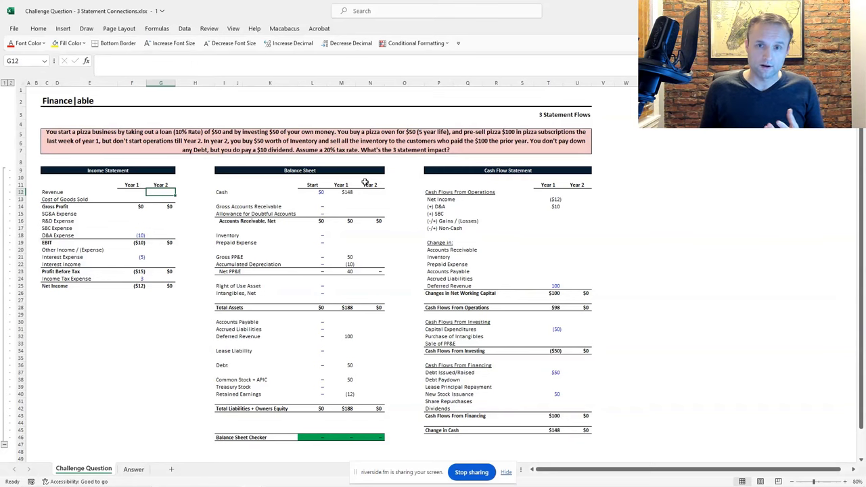
{"action": "type", "text": "100"}
{"action": "key", "text": "ctrl+Return"}
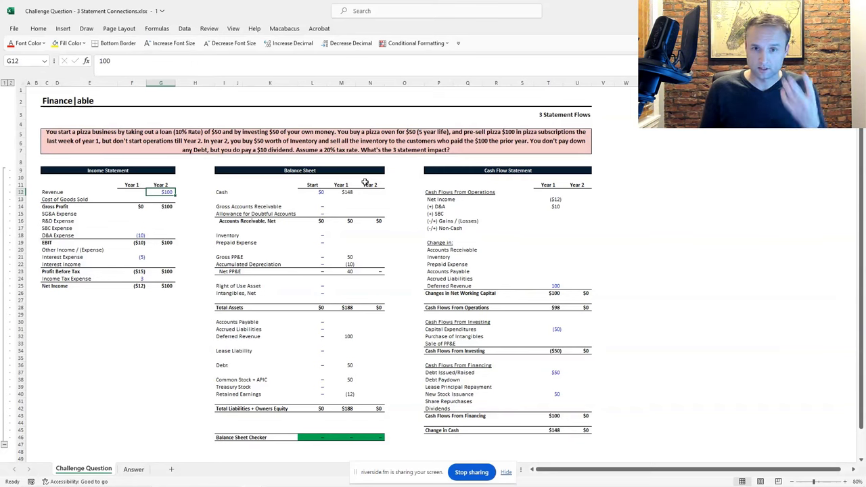
Enter Year 2 Cost of Goods Sold of -50 on the income statement.
{"action": "key", "text": "Down"}
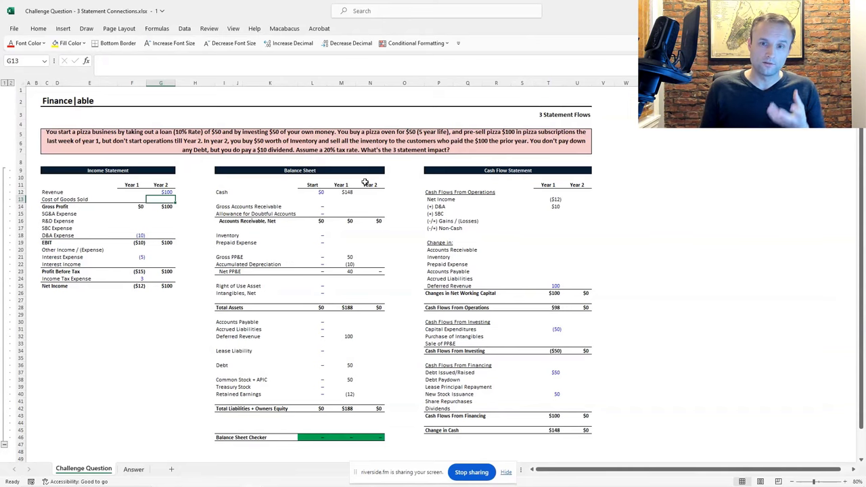
{"action": "type", "text": "-50"}
{"action": "key", "text": "ctrl+Return"}
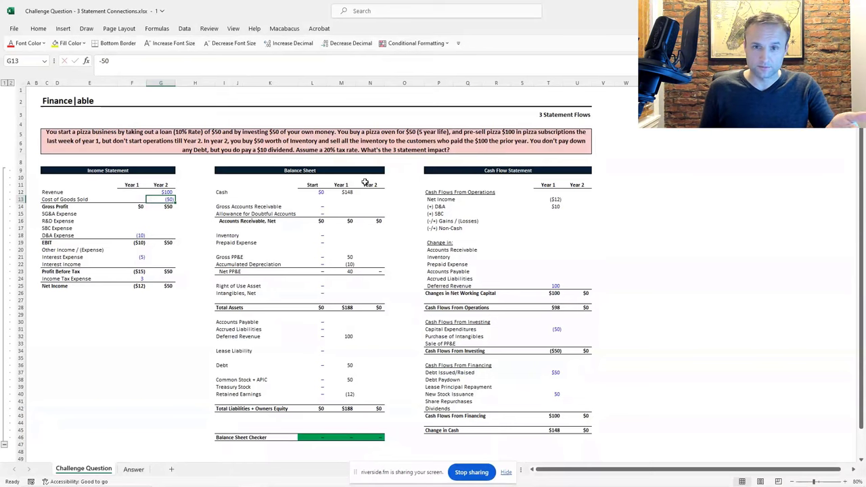
Enter Year 2 D&A Expense of -10 on the income statement.
{"action": "key", "text": "Down"}
{"action": "key", "text": "Down"}
{"action": "key", "text": "Down"}
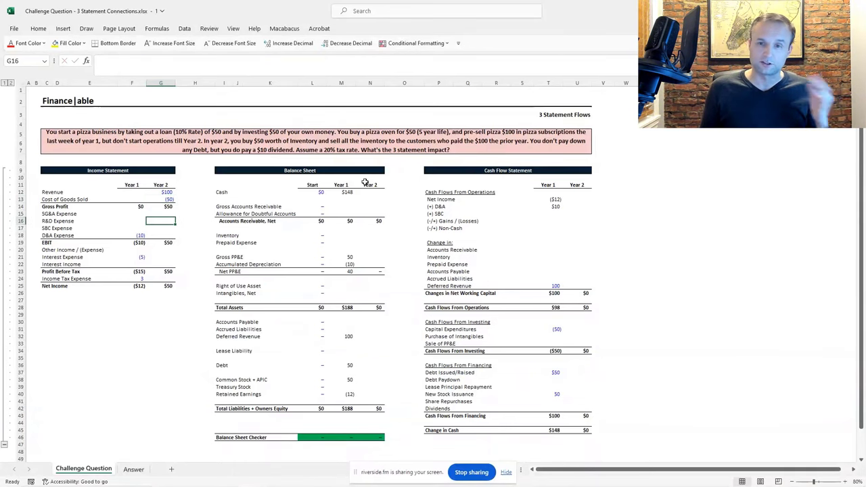
{"action": "key", "text": "Down"}
{"action": "key", "text": "Down"}
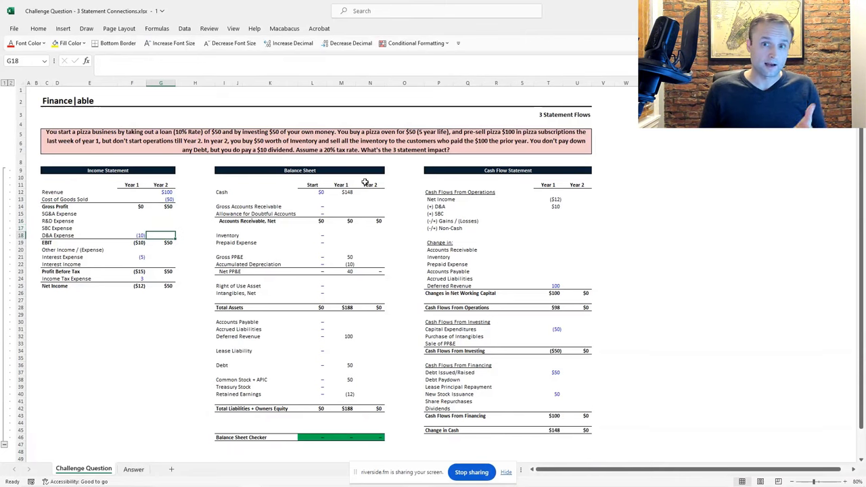
{"action": "type", "text": "-10"}
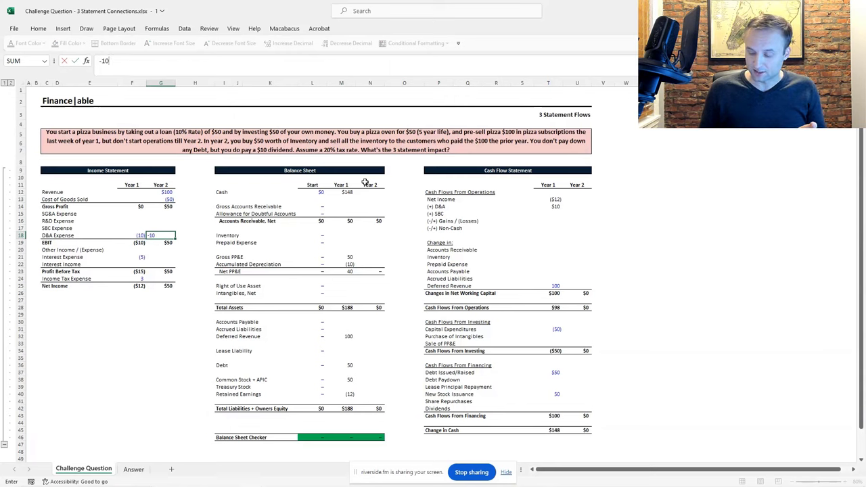
{"action": "key", "text": "ctrl+Return"}
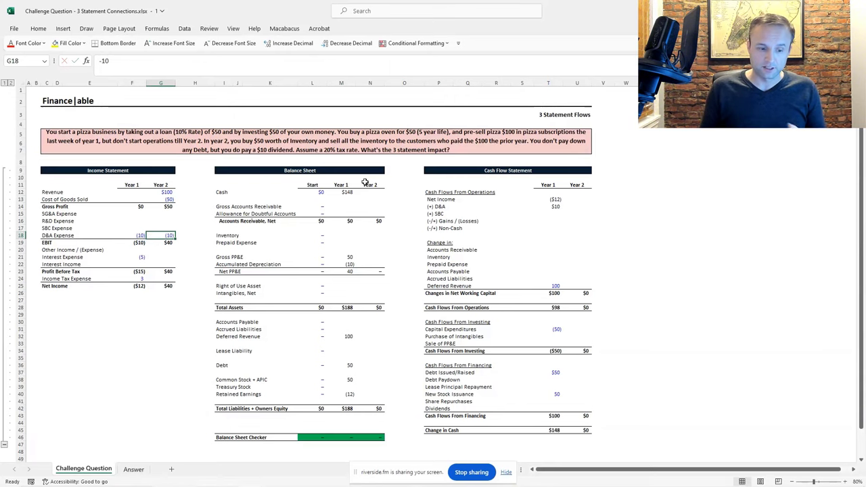
Enter Year 2 Interest Expense of -5 on the income statement.
{"action": "key", "text": "Down"}
{"action": "key", "text": "Down"}
{"action": "key", "text": "Down"}
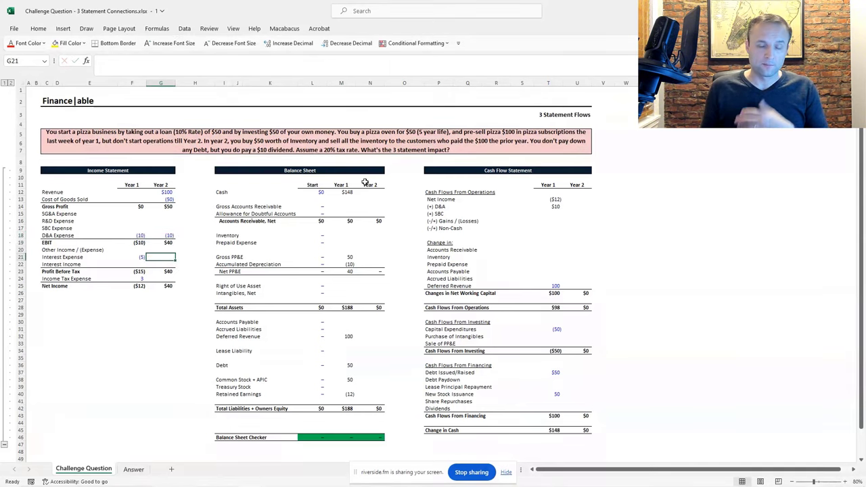
{"action": "type", "text": "-5"}
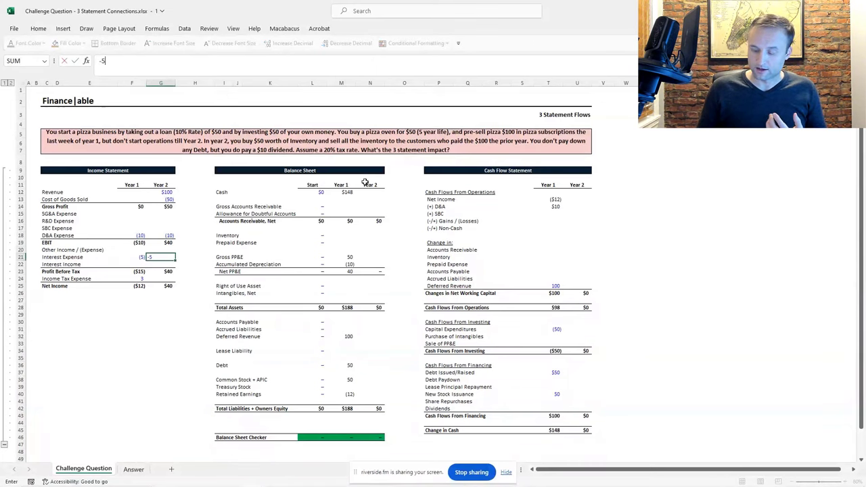
{"action": "key", "text": "ctrl+Return"}
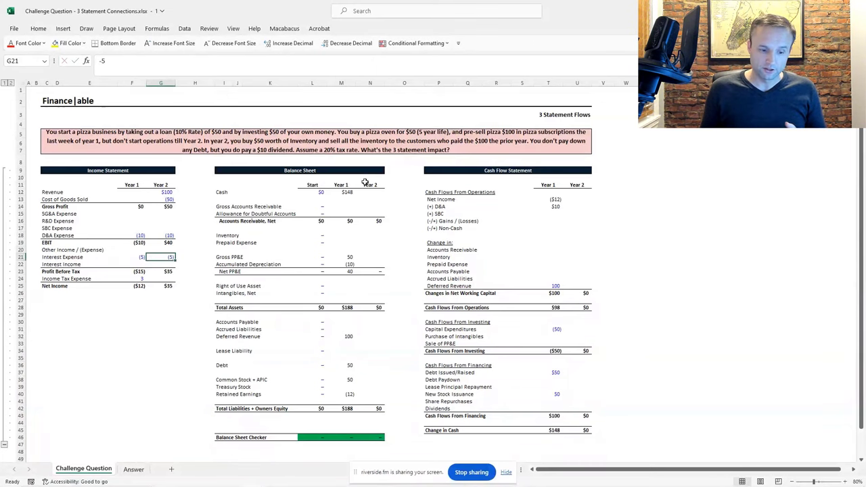
Calculate Year 2 Income Tax Expense on the income statement as Profit Before Tax times the negative tax rate, G23*-0.2.
{"action": "key", "text": "Down"}
{"action": "key", "text": "Down"}
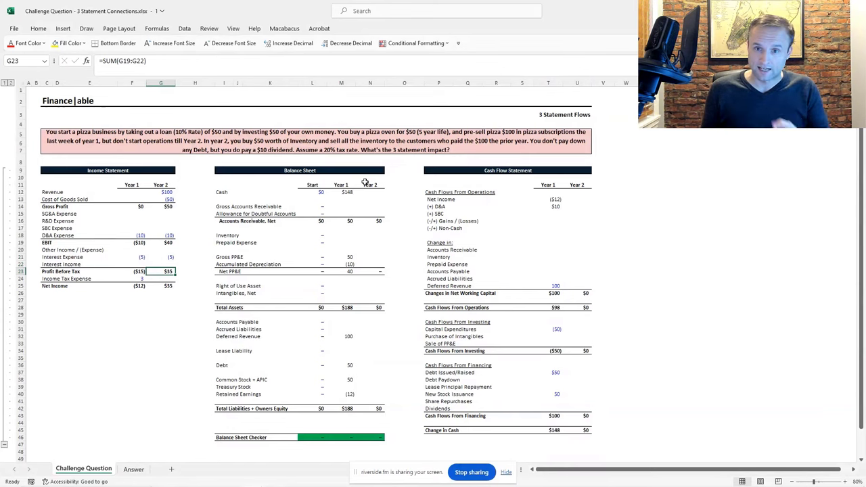
{"action": "key", "text": "Down"}
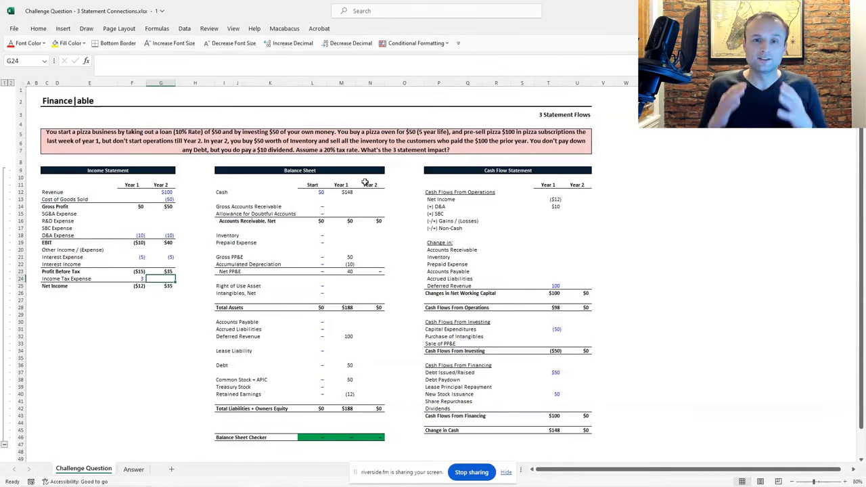
{"action": "type", "text": "+"}
{"action": "key", "text": "Up"}
{"action": "type", "text": "*"}
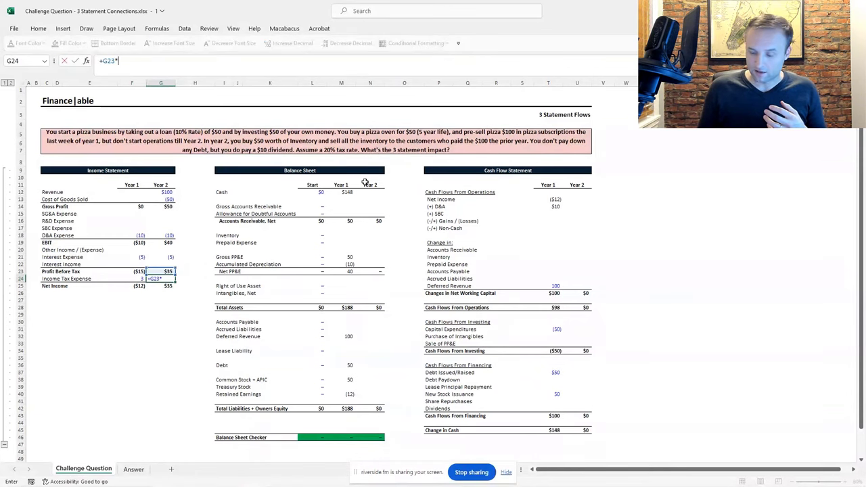
{"action": "type", "text": "-"}
{"action": "type", "text": "0.2"}
{"action": "key", "text": "ctrl+Return"}
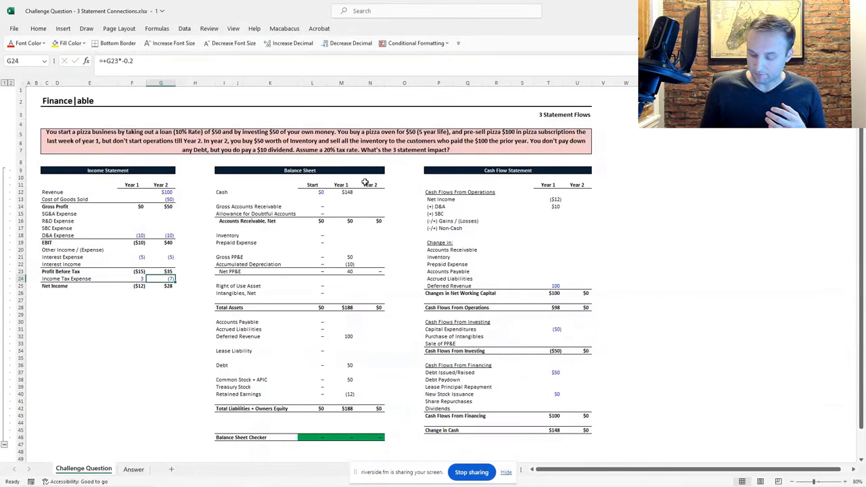
Enter the Year 2 change in Deferred Revenue as -100 on the cash flow statement.
{"action": "key", "text": "Down"}
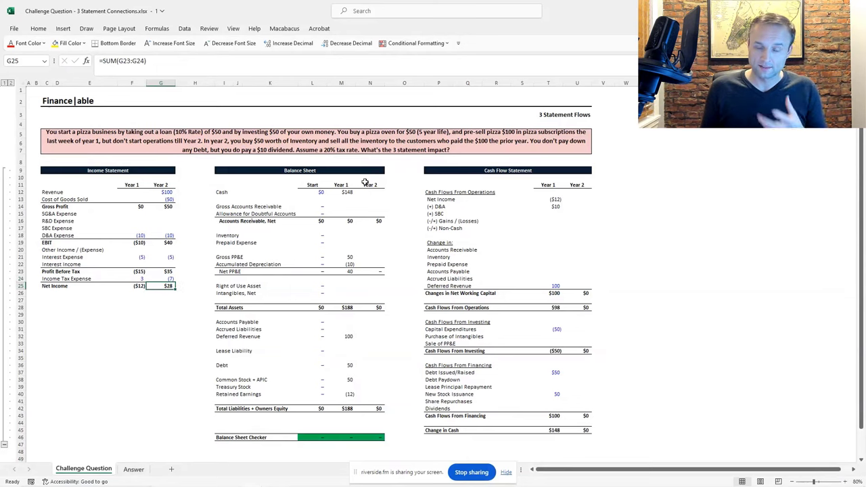
{"action": "key", "text": "Right"}
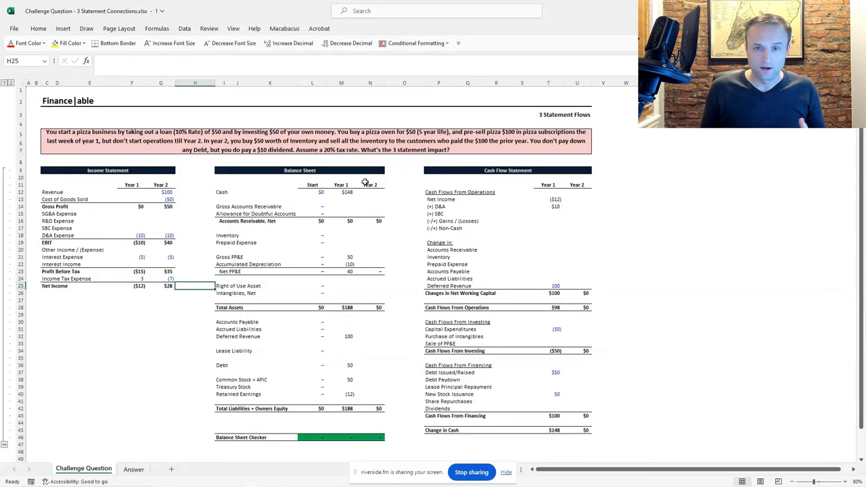
{"action": "key", "text": "Right"}
{"action": "key", "text": "Right"}
{"action": "key", "text": "Right"}
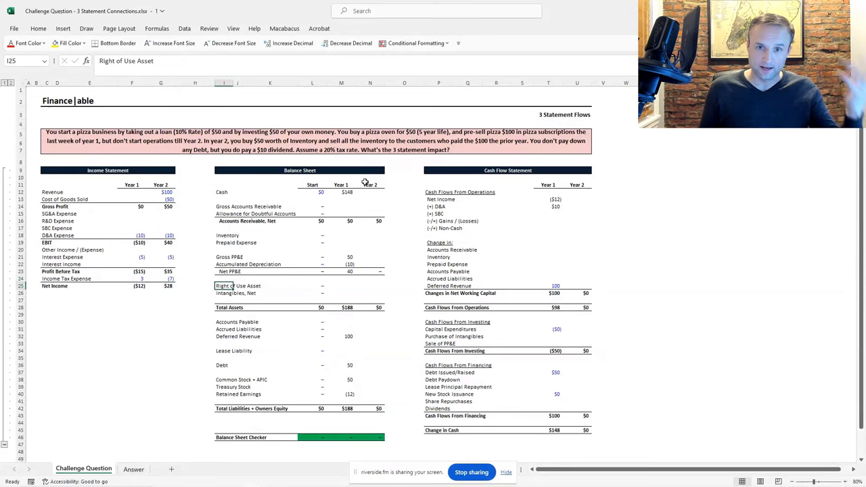
{"action": "key", "text": "Right"}
{"action": "key", "text": "Right"}
{"action": "key", "text": "Right"}
{"action": "key", "text": "Right"}
{"action": "key", "text": "Right"}
{"action": "key", "text": "Right"}
{"action": "key", "text": "Right"}
{"action": "key", "text": "Right"}
{"action": "key", "text": "Right"}
{"action": "key", "text": "Right"}
{"action": "key", "text": "Right"}
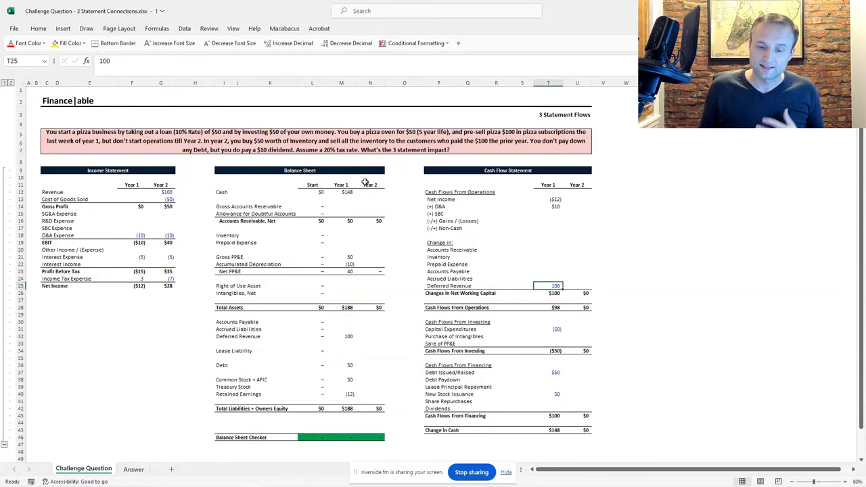
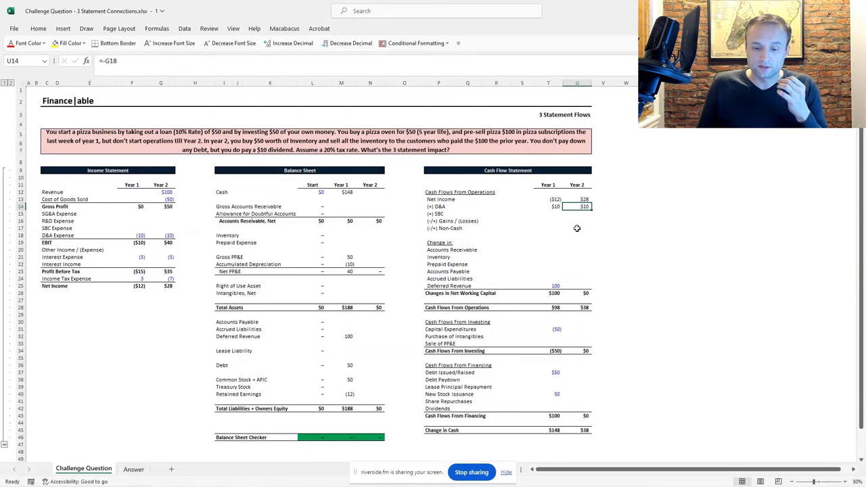
{"action": "left_click", "coordinate": [582, 285]}
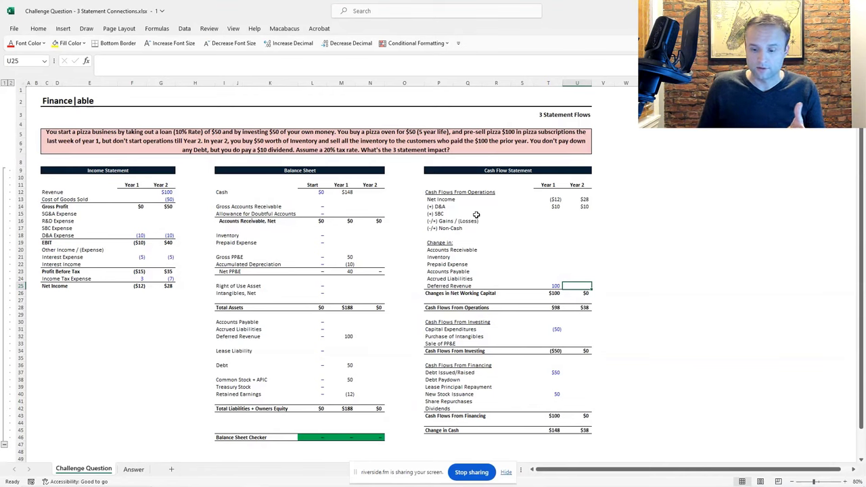
{"action": "type", "text": "-100"}
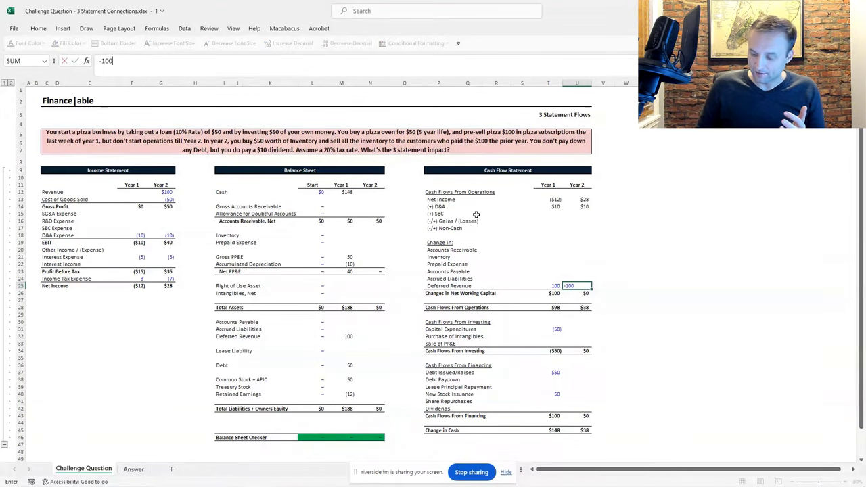
{"action": "key", "text": "ctrl+Return"}
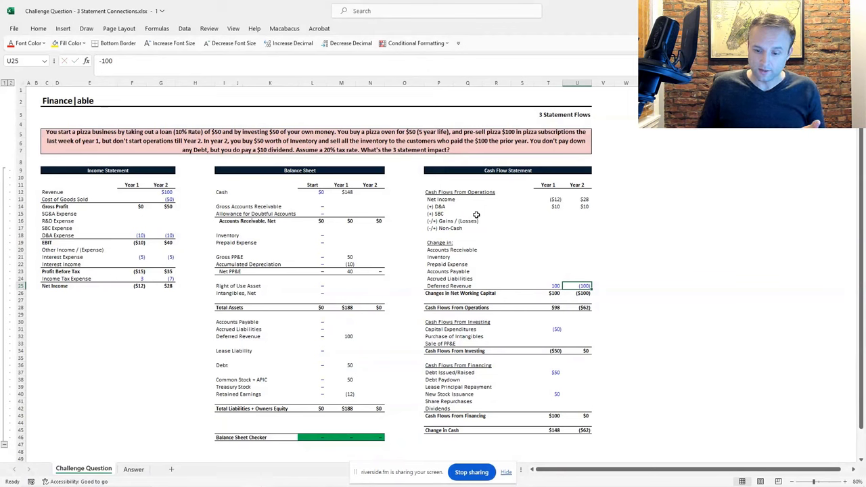
Enter 0 for the Year 2 change in Inventory and for Year 2 Capital Expenditures on the cash flow statement.
{"action": "left_click", "coordinate": [165, 192]}
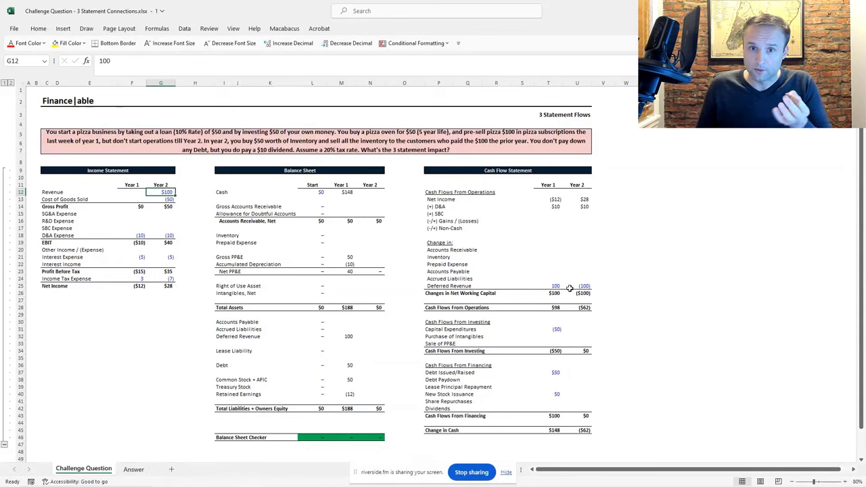
{"action": "left_click", "coordinate": [586, 286]}
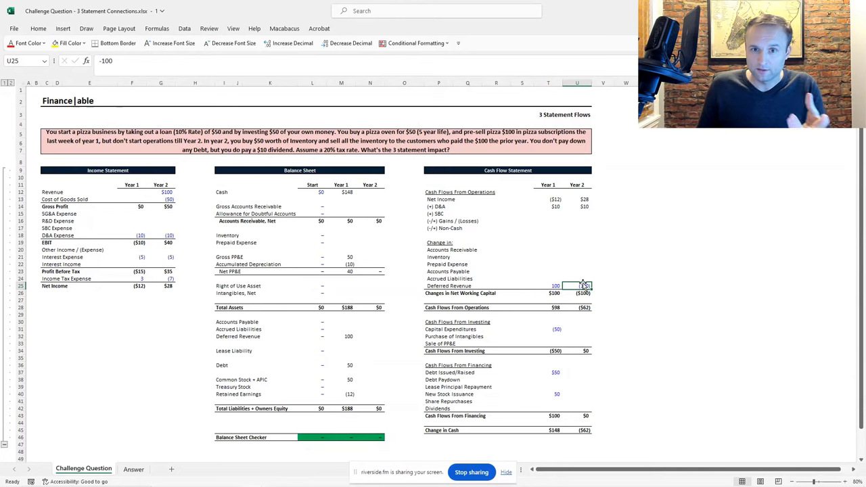
{"action": "left_click", "coordinate": [585, 258]}
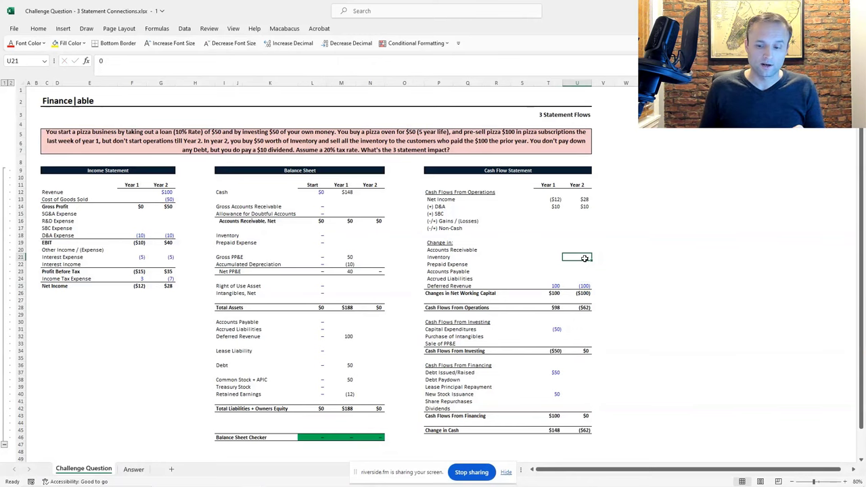
{"action": "left_click", "coordinate": [581, 329]}
{"action": "type", "text": "0"}
{"action": "key", "text": "ctrl+Return"}
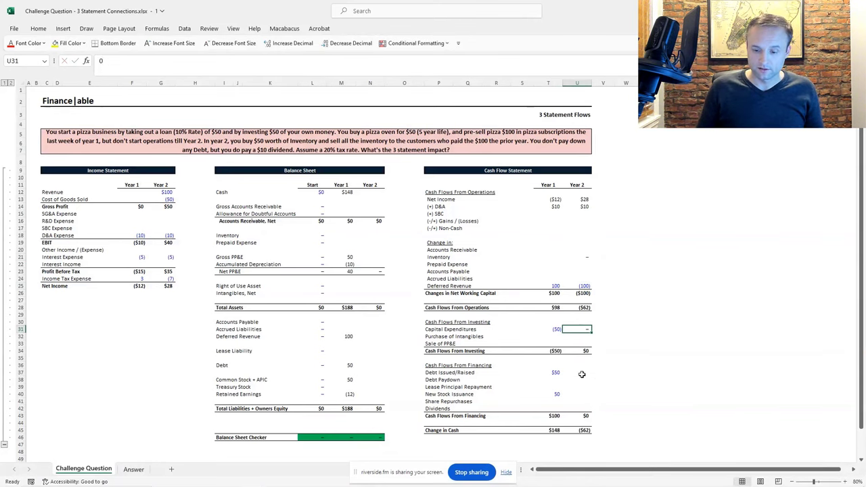
Enter 0 for Year 2 Debt Issued/Raised and New Stock Issuance on the cash flow statement.
{"action": "left_click", "coordinate": [577, 372]}
{"action": "type", "text": "0"}
{"action": "key", "text": "ctrl+Return"}
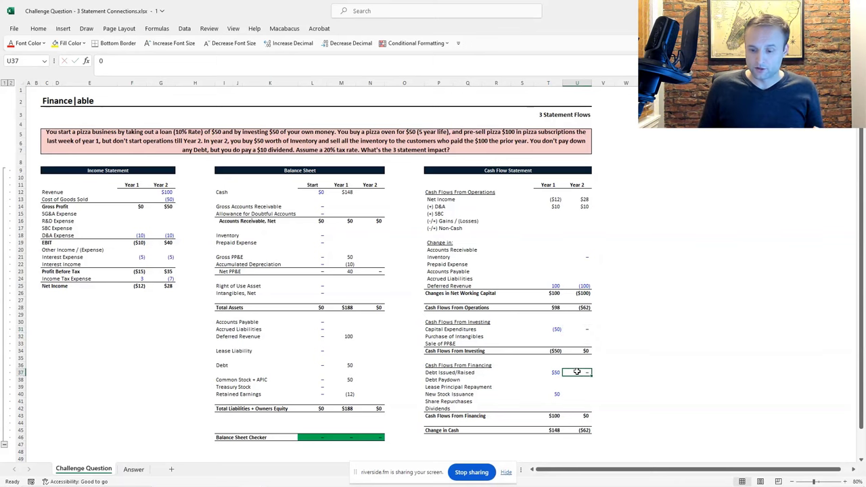
{"action": "key", "text": "Down"}
{"action": "key", "text": "Down"}
{"action": "key", "text": "Down"}
{"action": "type", "text": "0"}
{"action": "key", "text": "ctrl+Return"}
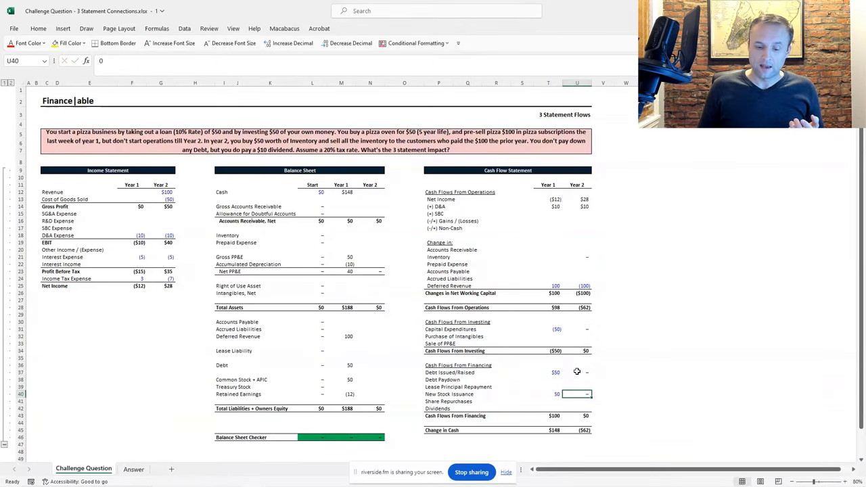
Enter Year 2 Dividends of -10 on the cash flow statement.
{"action": "key", "text": "Down"}
{"action": "key", "text": "Down"}
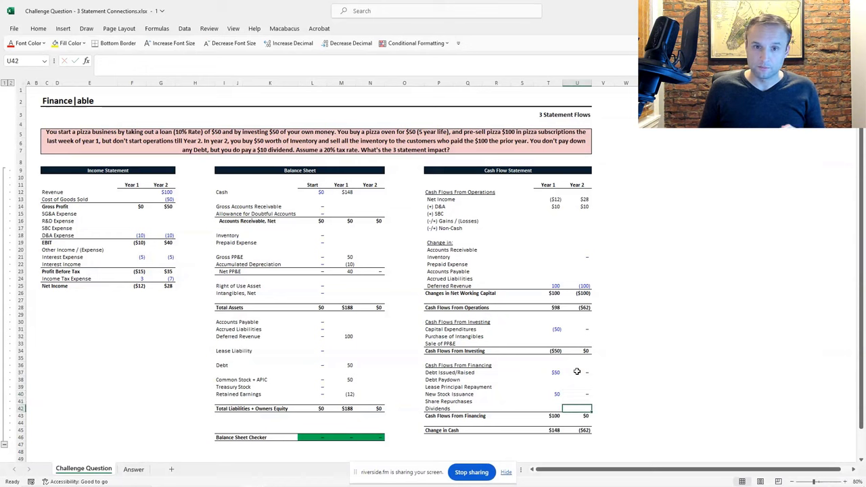
{"action": "type", "text": "-10"}
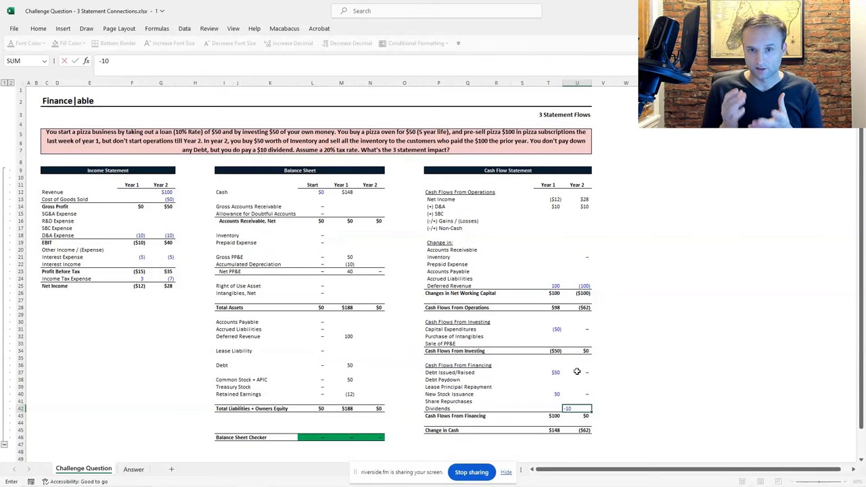
{"action": "key", "text": "ctrl+Return"}
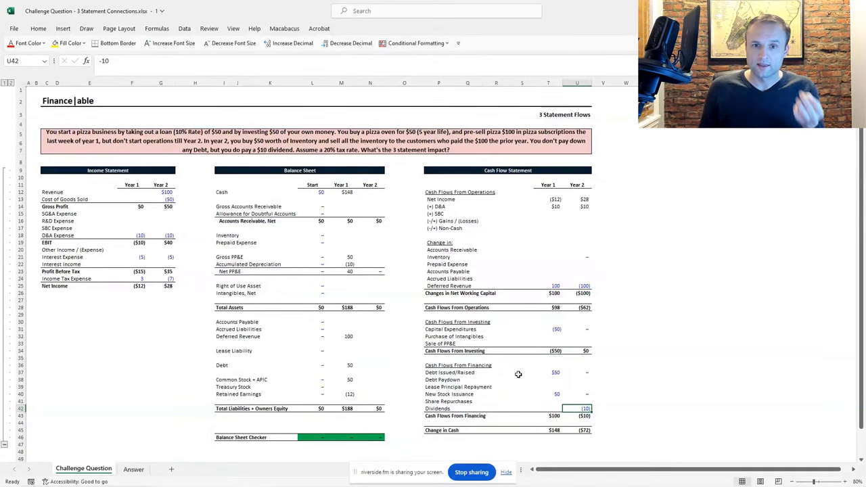
Calculate Year 2 Cash on the balance sheet as Year 1 Cash plus the Year 2 Change in Cash, M12+U45.
{"action": "left_click", "coordinate": [370, 193]}
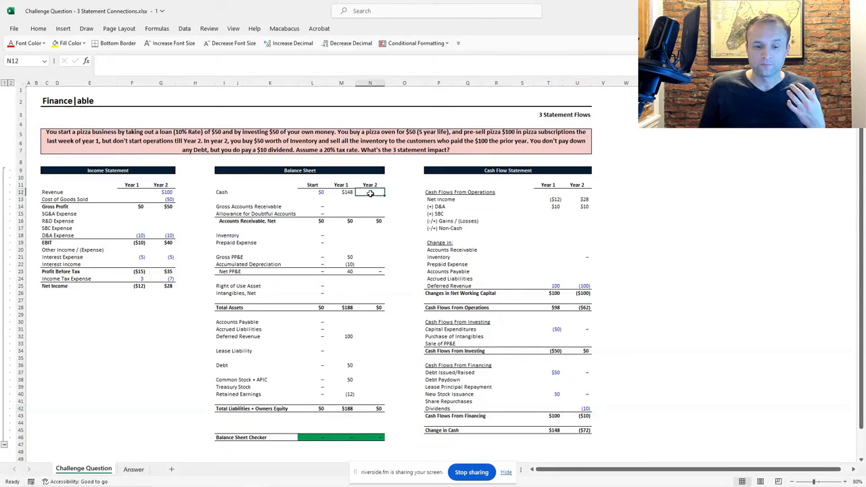
{"action": "type", "text": "+"}
{"action": "key", "text": "Left"}
{"action": "type", "text": "+"}
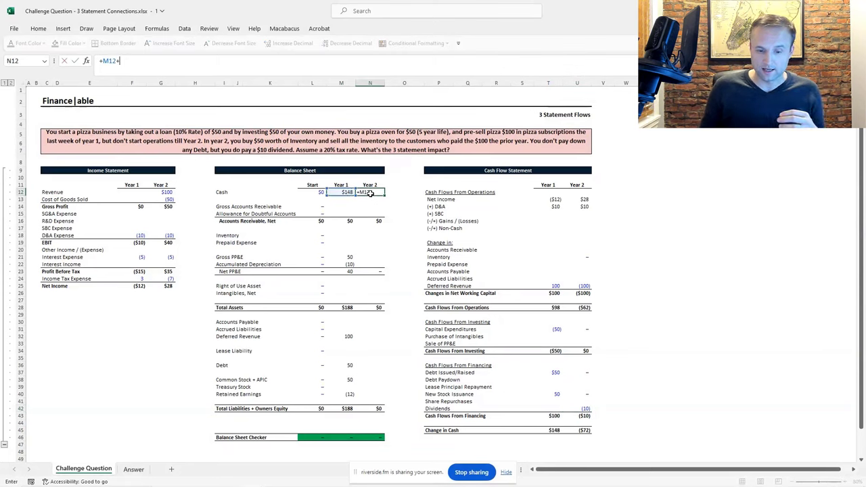
{"action": "left_click", "coordinate": [585, 431]}
{"action": "key", "text": "Return"}
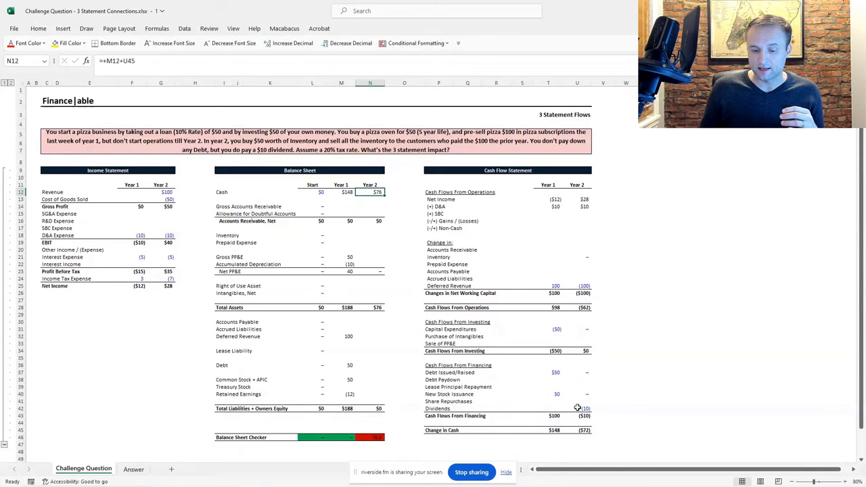
Calculate Year 2 Retained Earnings on the balance sheet as the Year 1 balance plus Year 2 Net Income, M40+G25.
{"action": "key", "text": "Down"}
{"action": "key", "text": "Down"}
{"action": "key", "text": "Down"}
{"action": "key", "text": "Down"}
{"action": "key", "text": "Down"}
{"action": "key", "text": "Down"}
{"action": "key", "text": "Down"}
{"action": "key", "text": "Down"}
{"action": "key", "text": "Down"}
{"action": "key", "text": "Down"}
{"action": "key", "text": "Down"}
{"action": "key", "text": "Down"}
{"action": "key", "text": "Down"}
{"action": "key", "text": "Down"}
{"action": "key", "text": "Down"}
{"action": "key", "text": "Down"}
{"action": "key", "text": "Down"}
{"action": "key", "text": "Down"}
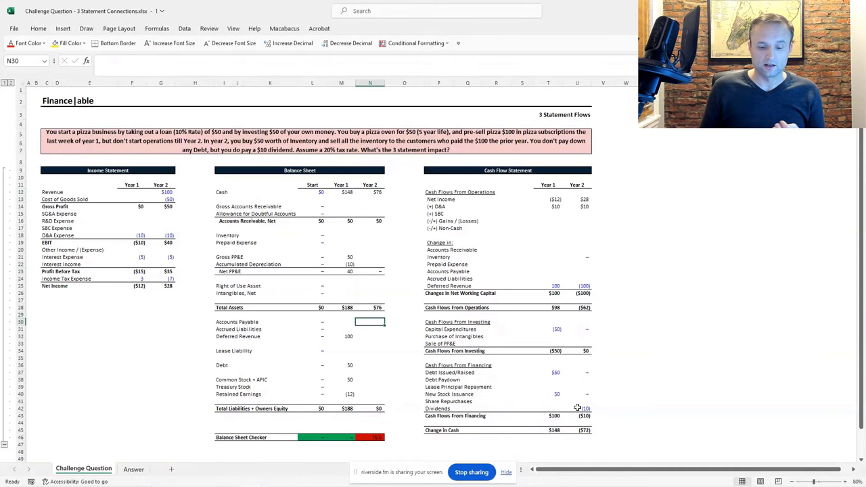
{"action": "key", "text": "Down"}
{"action": "key", "text": "Down"}
{"action": "key", "text": "Down"}
{"action": "key", "text": "Down"}
{"action": "key", "text": "Down"}
{"action": "key", "text": "Down"}
{"action": "key", "text": "Down"}
{"action": "key", "text": "Down"}
{"action": "key", "text": "Down"}
{"action": "key", "text": "Down"}
{"action": "type", "text": "+"}
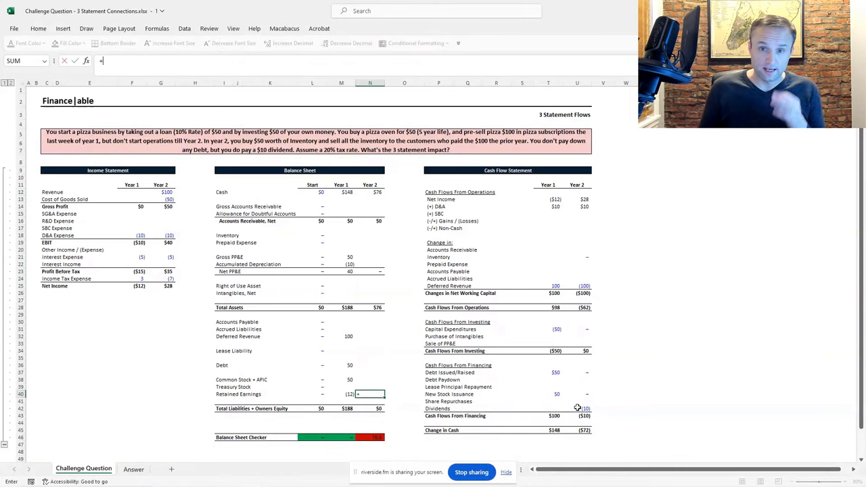
{"action": "key", "text": "Left"}
{"action": "type", "text": "+"}
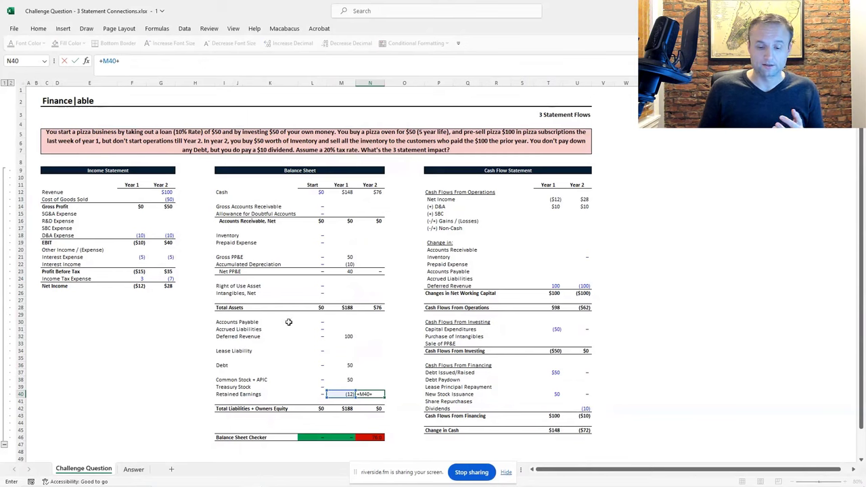
{"action": "left_click", "coordinate": [170, 285]}
{"action": "key", "text": "ctrl+Return"}
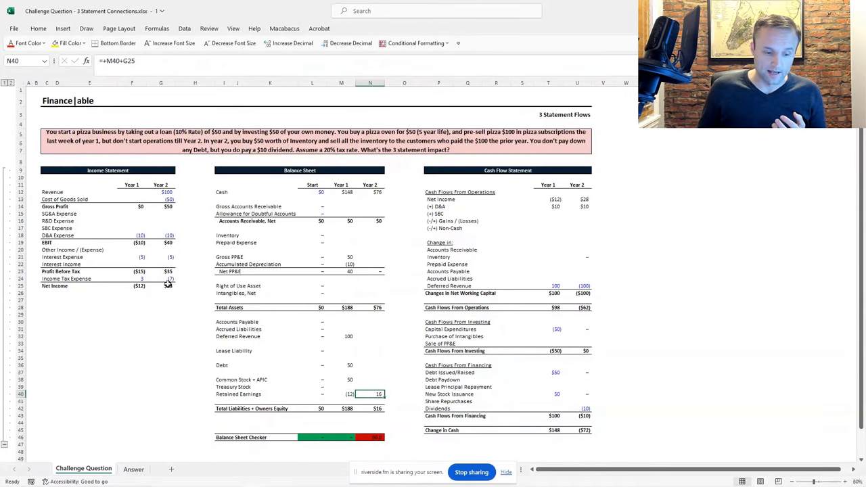
Enter 0 for Year 2 Inventory on the balance sheet.
{"action": "left_click", "coordinate": [374, 236]}
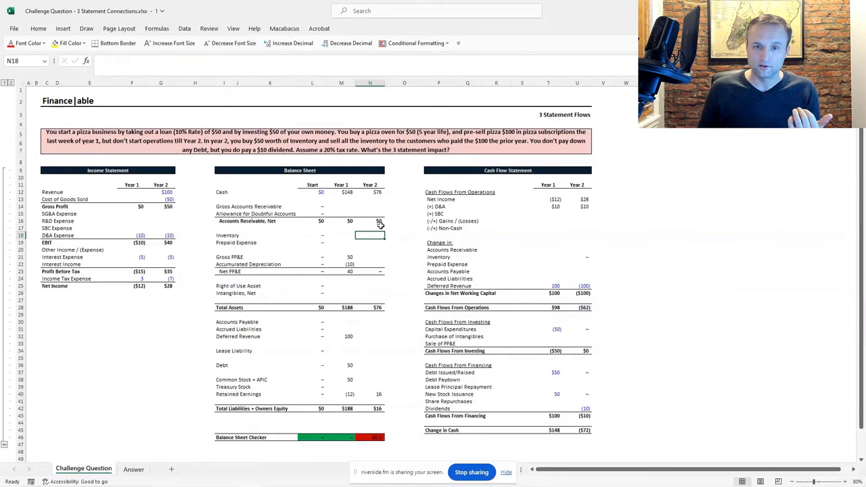
{"action": "type", "text": "0"}
{"action": "key", "text": "ctrl+Return"}
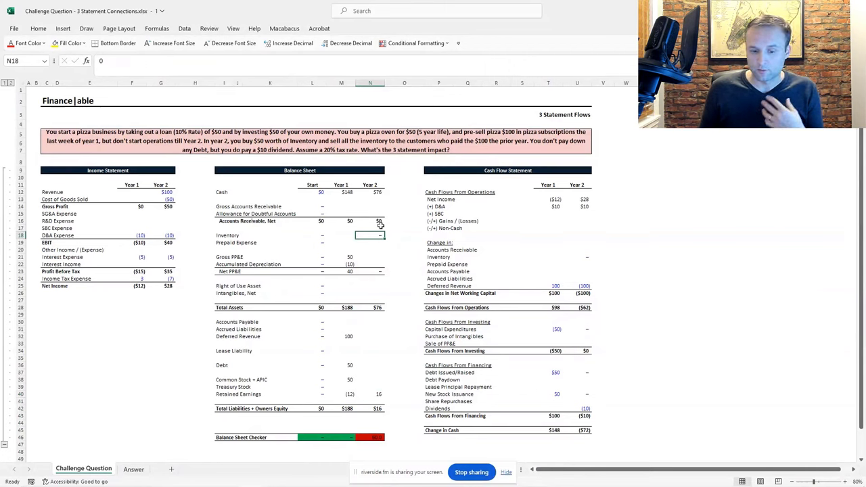
Calculate Year 2 Gross PP&E on the balance sheet as the Year 1 balance minus Year 2 Capital Expenditures, M21-U31.
{"action": "key", "text": "Down"}
{"action": "key", "text": "Down"}
{"action": "key", "text": "Down"}
{"action": "type", "text": "+"}
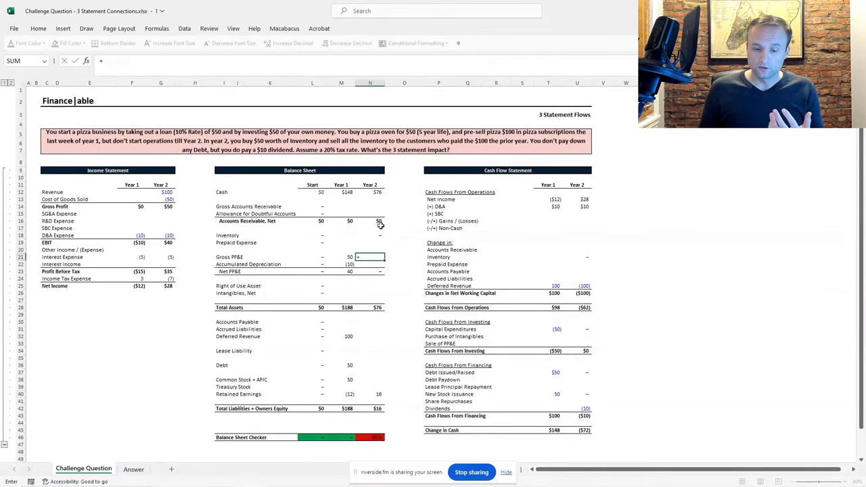
{"action": "type", "text": "M21-U31"}
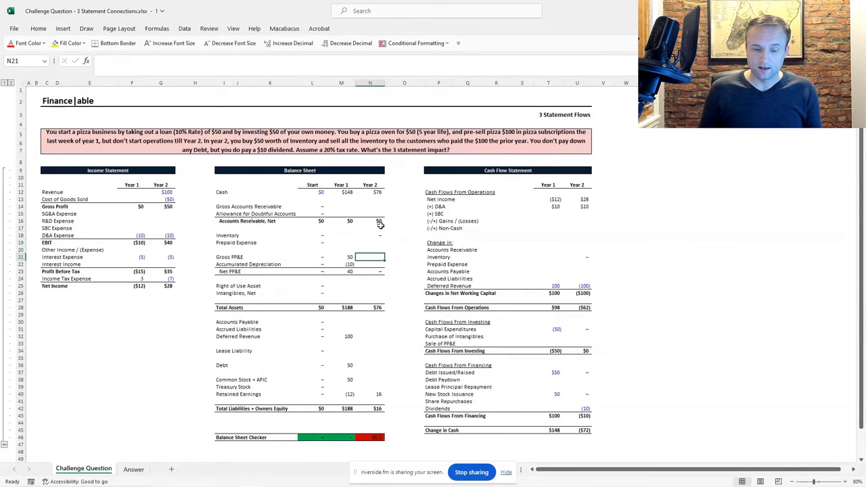
{"action": "key", "text": "ctrl+Return"}
{"action": "key", "text": "F2"}
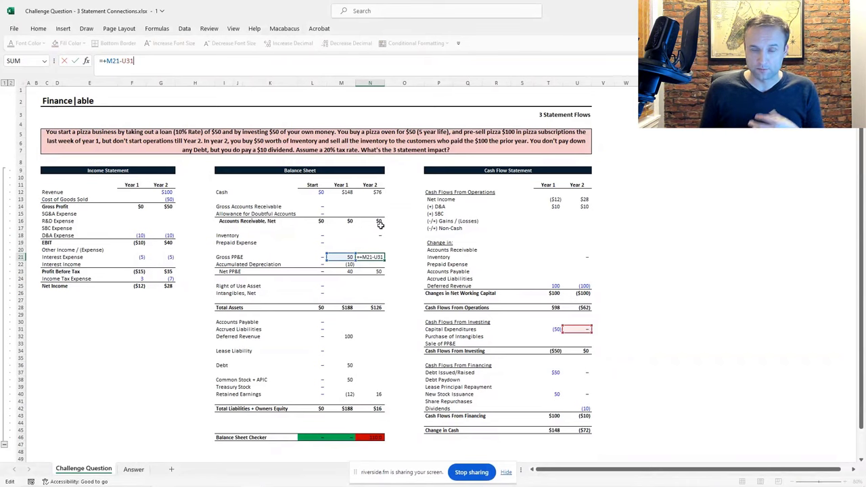
{"action": "key", "text": "Return"}
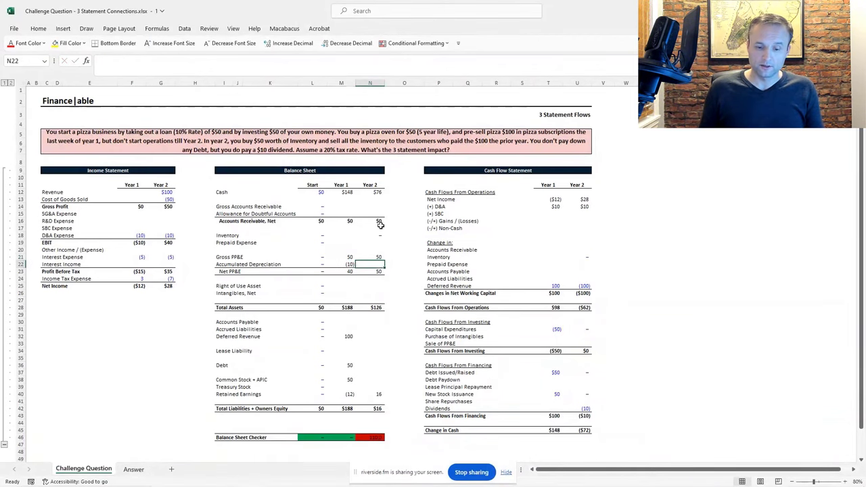
Calculate Year 2 Accumulated Depreciation as the Year 1 balance plus Year 2 D&A Expense, M22+G18, following the Year 1 formula.
{"action": "key", "text": "Left"}
{"action": "type", "text": "=+L22+F18"}
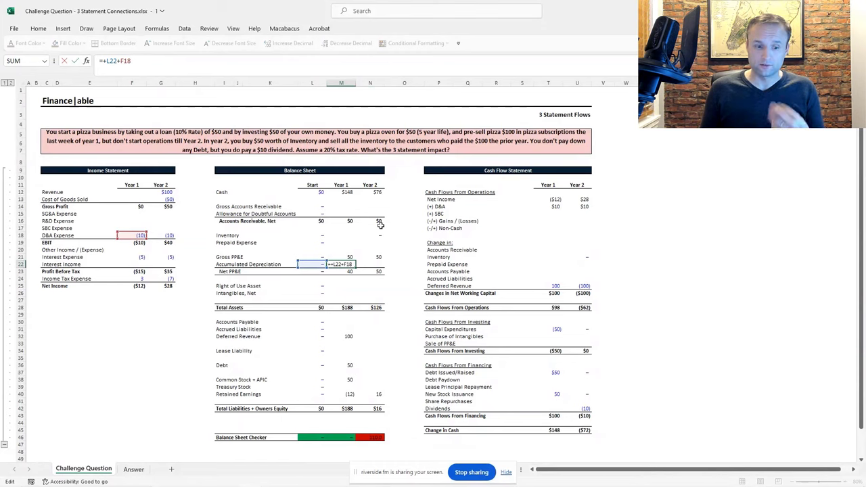
{"action": "key", "text": "Tab"}
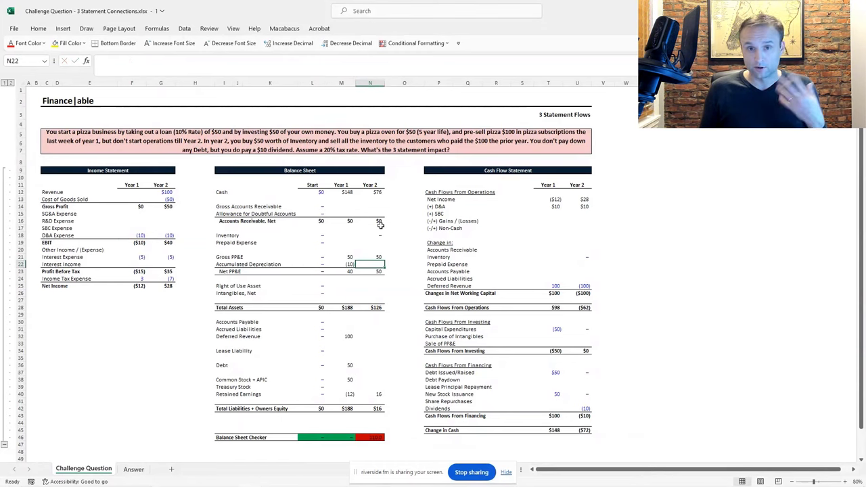
{"action": "type", "text": "=+M22+G18"}
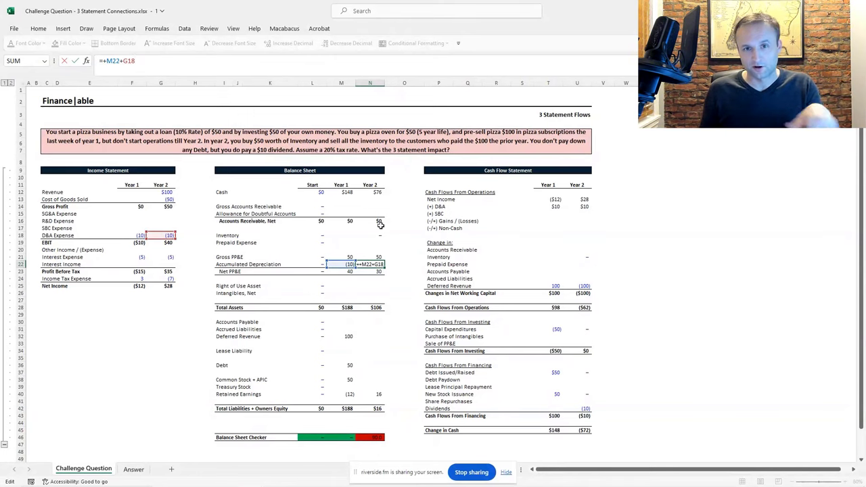
{"action": "key", "text": "Return"}
Calculate Year 2 Deferred Revenue on the balance sheet as the Year 1 balance plus its Year 2 cash flow change, M32+U25.
{"action": "key", "text": "Down"}
{"action": "key", "text": "Down"}
{"action": "key", "text": "Down"}
{"action": "key", "text": "Down"}
{"action": "key", "text": "Down"}
{"action": "key", "text": "Down"}
{"action": "key", "text": "Down"}
{"action": "key", "text": "Down"}
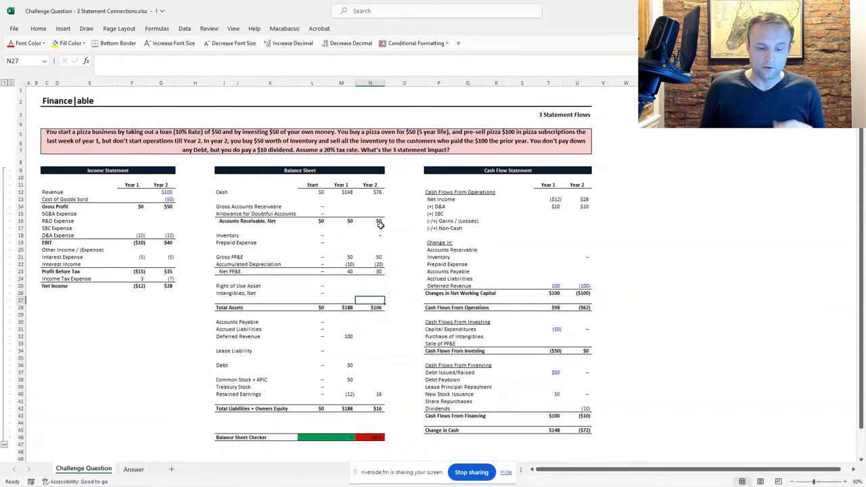
{"action": "key", "text": "Down"}
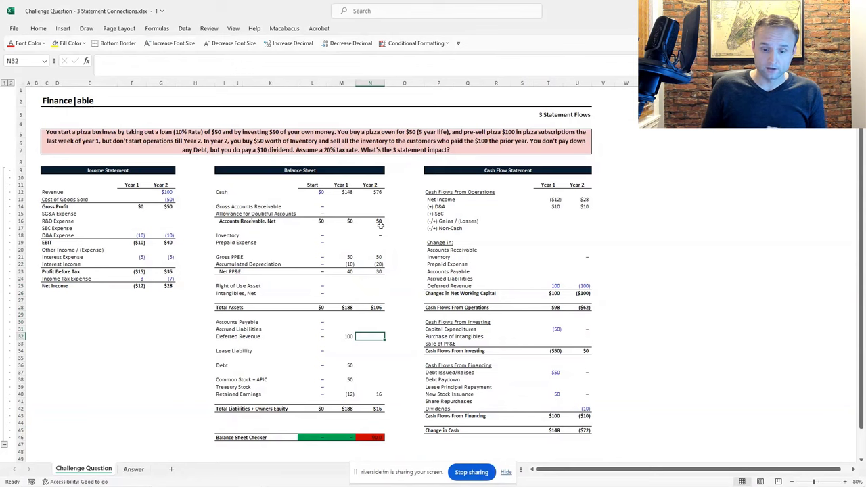
{"action": "type", "text": "+"}
{"action": "key", "text": "Left"}
{"action": "type", "text": "+"}
{"action": "key", "text": "Right"}
{"action": "key", "text": "Right"}
{"action": "key", "text": "Right"}
{"action": "key", "text": "Right"}
{"action": "key", "text": "Right"}
{"action": "key", "text": "Right"}
{"action": "key", "text": "Right"}
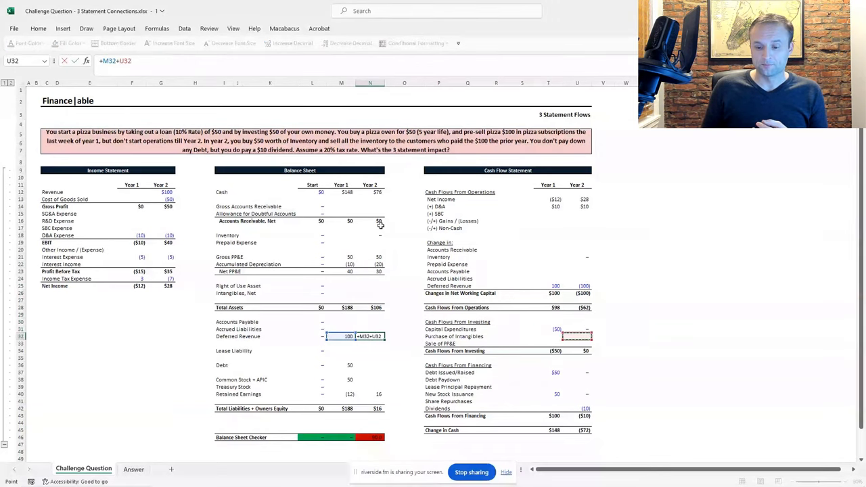
{"action": "key", "text": "Up"}
{"action": "key", "text": "Up"}
{"action": "key", "text": "Up"}
{"action": "key", "text": "Up"}
{"action": "key", "text": "Up"}
{"action": "key", "text": "Up"}
{"action": "key", "text": "Up"}
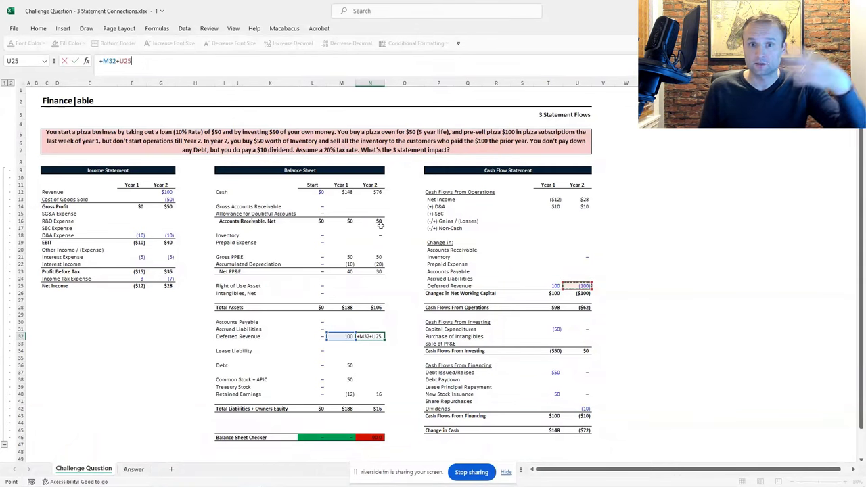
{"action": "key", "text": "Return"}
Calculate Year 2 Debt on the balance sheet as the Year 1 balance plus Year 2 Debt Issued/Raised, M36+U37.
{"action": "key", "text": "Left"}
{"action": "key", "text": "Down"}
{"action": "key", "text": "Down"}
{"action": "key", "text": "Down"}
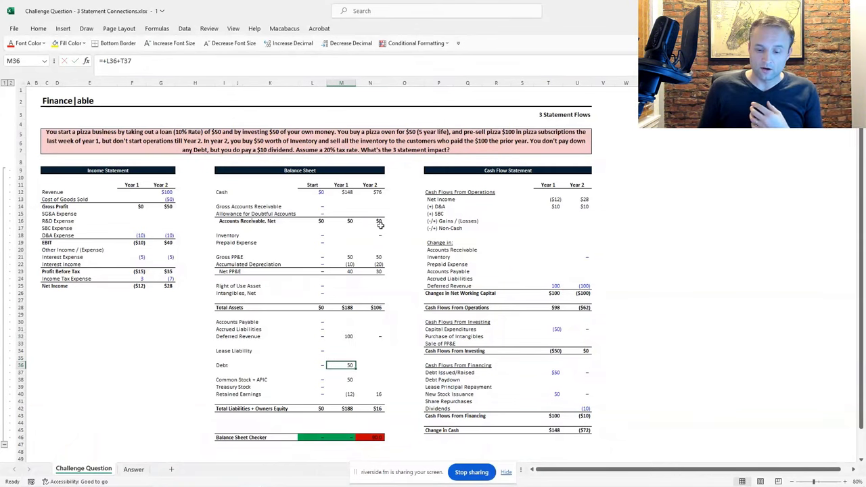
{"action": "key", "text": "F2"}
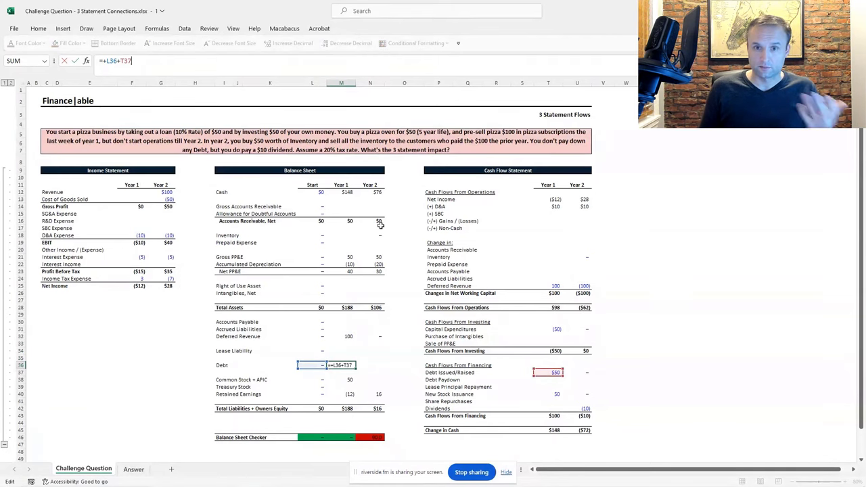
{"action": "key", "text": "Escape"}
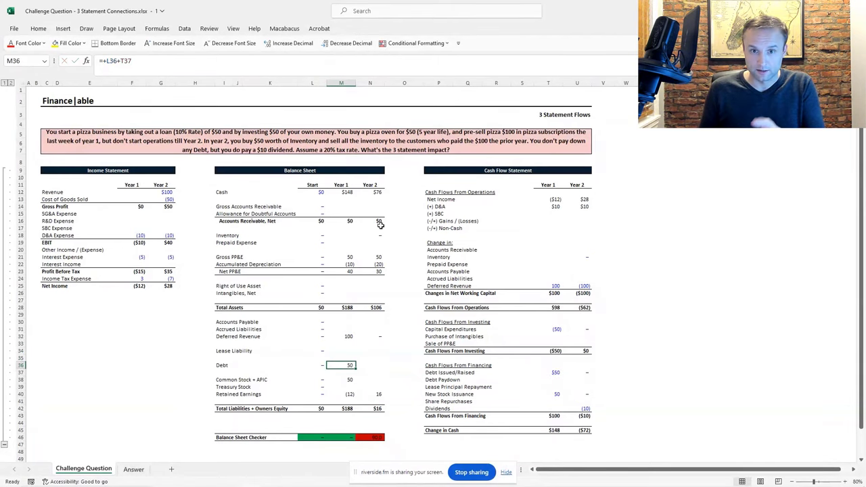
{"action": "key", "text": "Right"}
{"action": "type", "text": "=+M36+U37"}
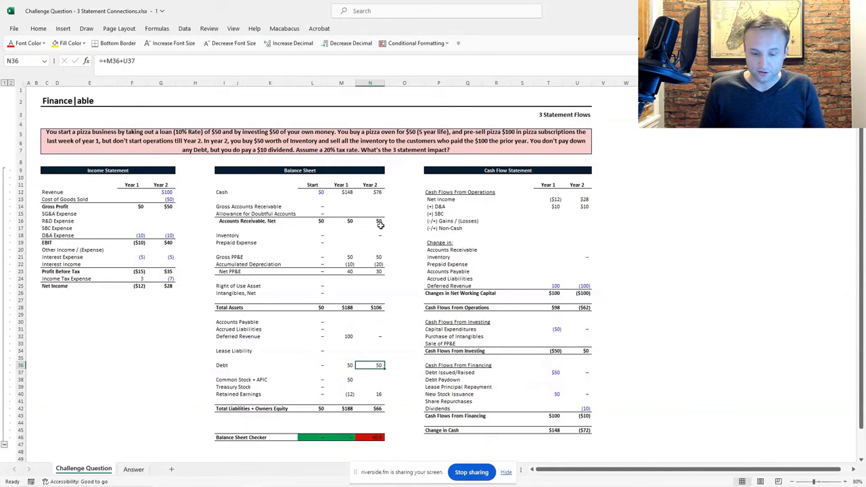
Copy the Year 2 Debt formula into Year 2 Common Stock + APIC as M38+U37.
{"action": "key", "text": "Down"}
{"action": "key", "text": "Down"}
{"action": "key", "text": "ctrl+v"}
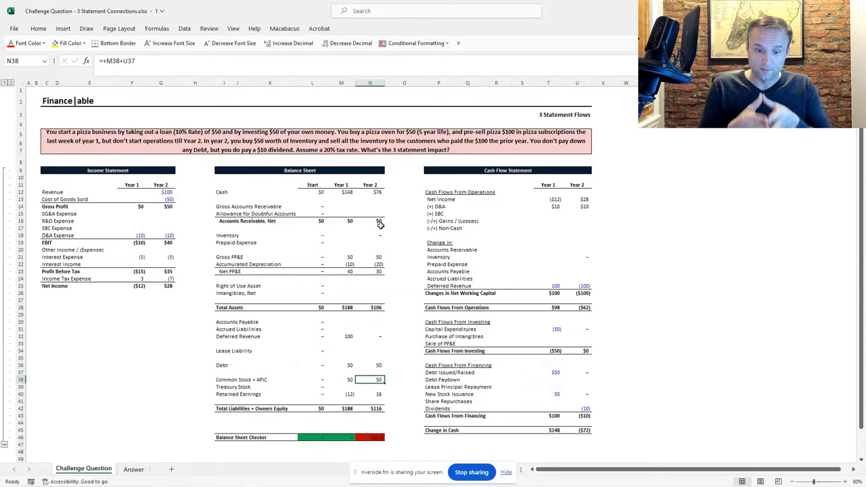
Add Year 2 Dividends to the Year 2 Retained Earnings formula, making it M40+G25+U42.
{"action": "key", "text": "Down"}
{"action": "key", "text": "Down"}
{"action": "type", "text": "=+M40+G25+"}
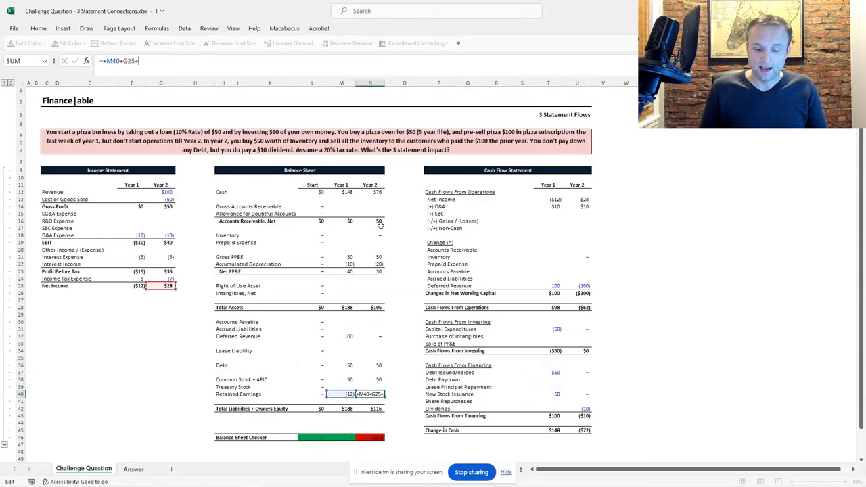
{"action": "left_click", "coordinate": [585, 409]}
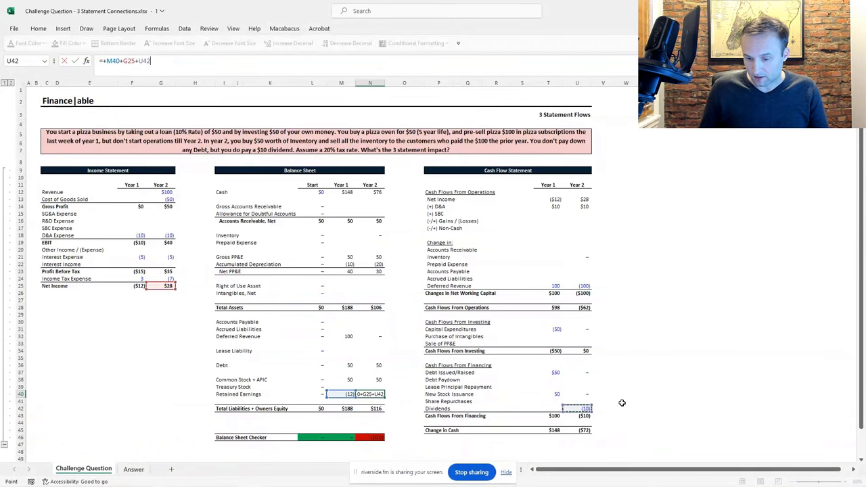
{"action": "key", "text": "Return"}
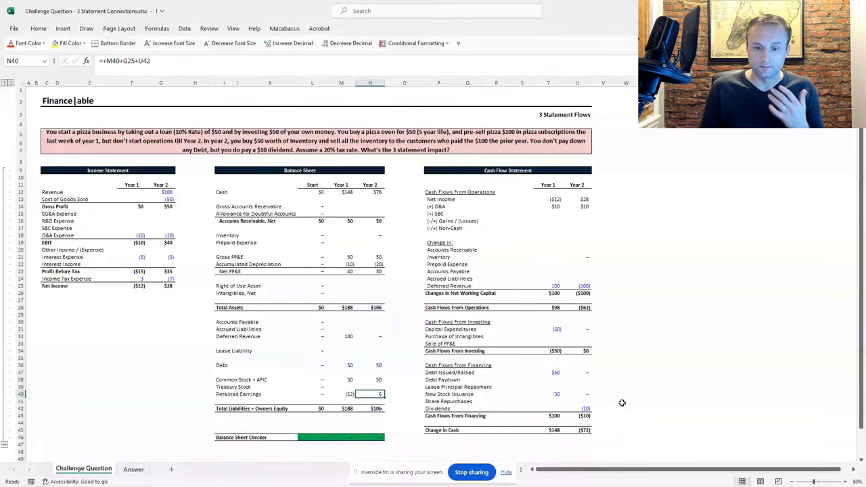